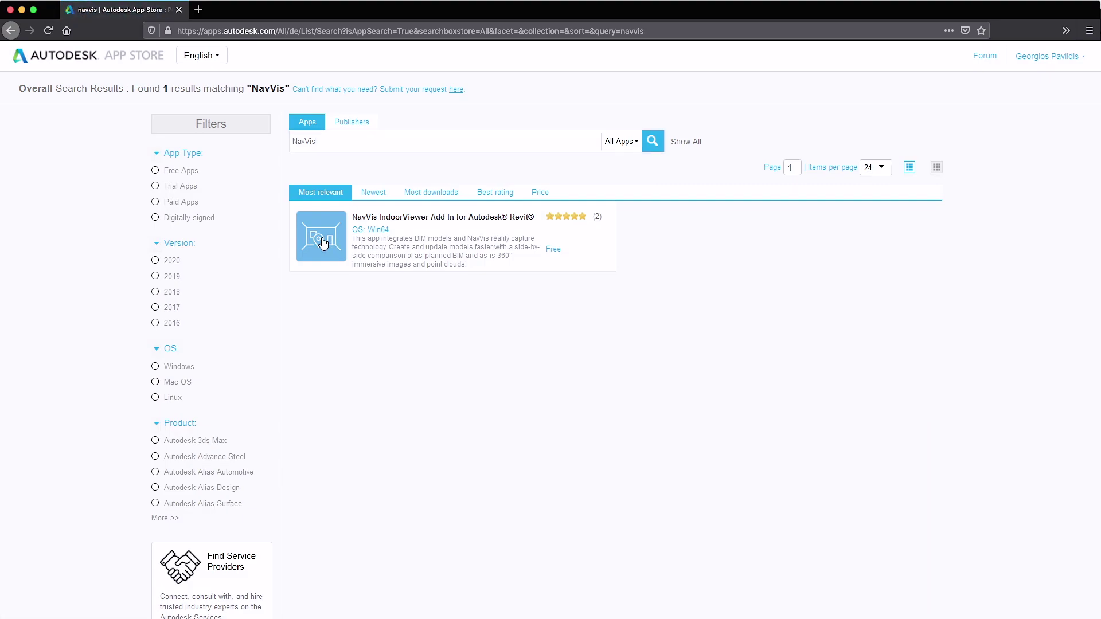
Download the free NavVis IndoorViewer add-in installer from the App Store and install it
{"action": "left_click", "coordinate": [323, 242]}
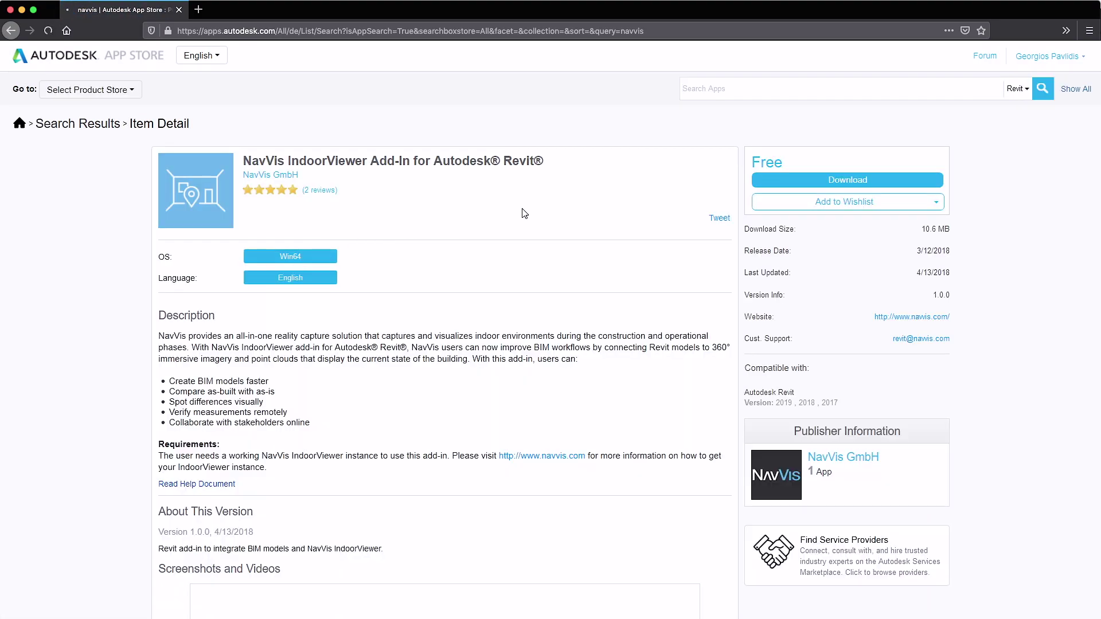
{"action": "left_click", "coordinate": [856, 181]}
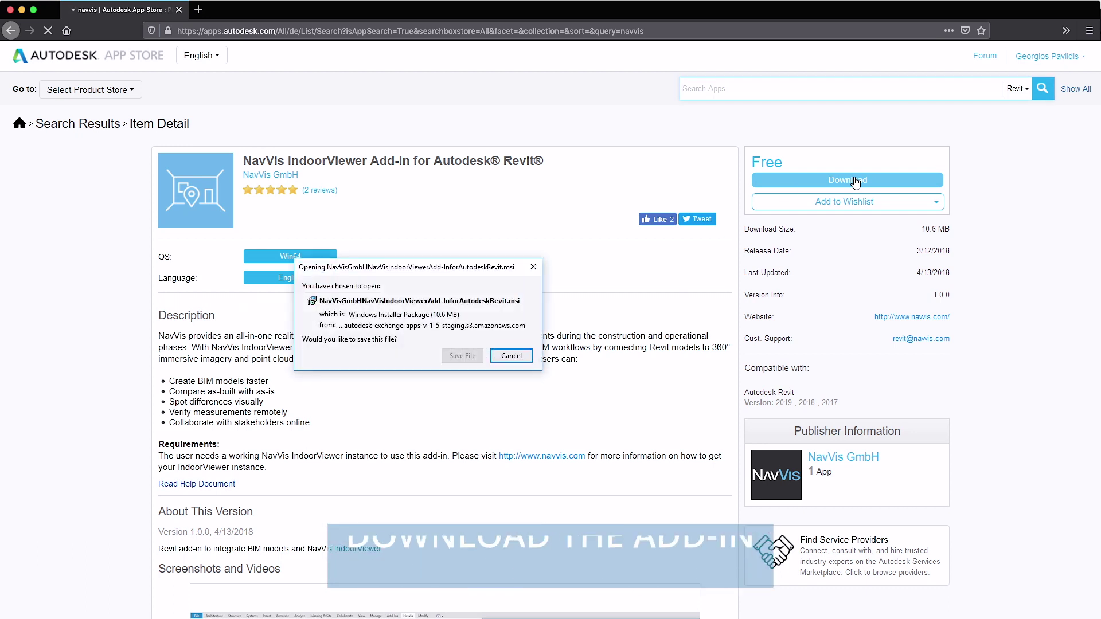
{"action": "left_click", "coordinate": [457, 356]}
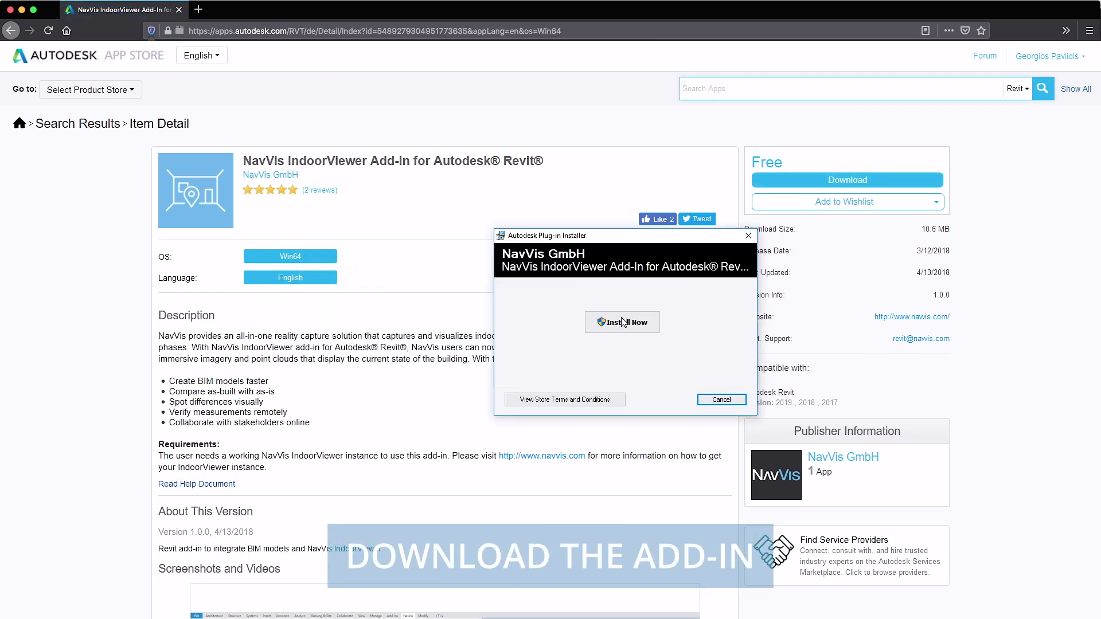
{"action": "left_click", "coordinate": [623, 322]}
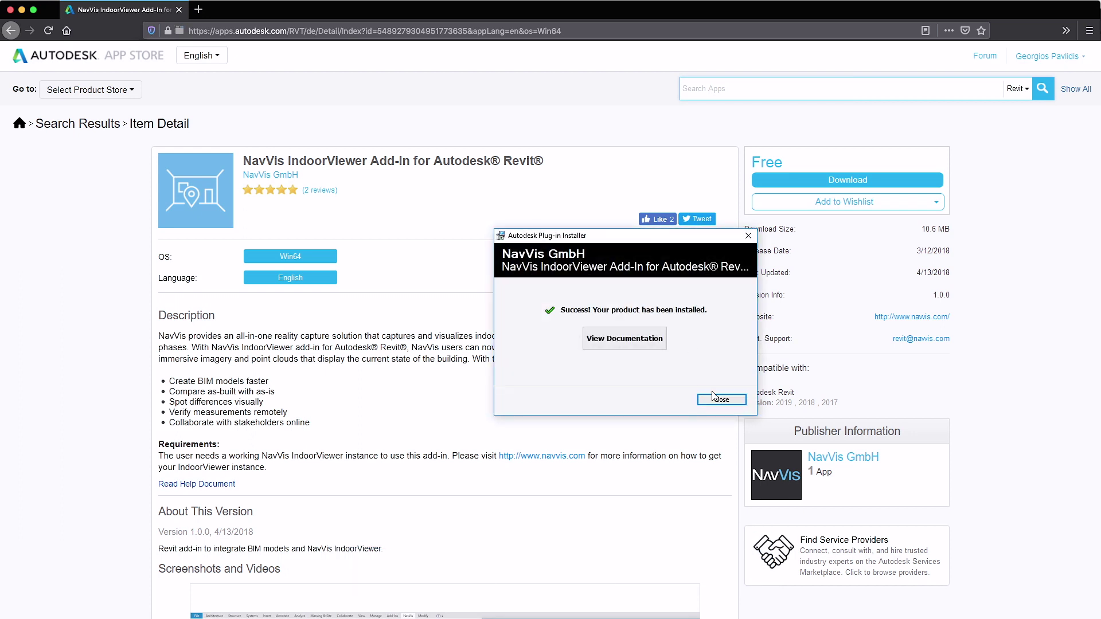
{"action": "left_click", "coordinate": [713, 396]}
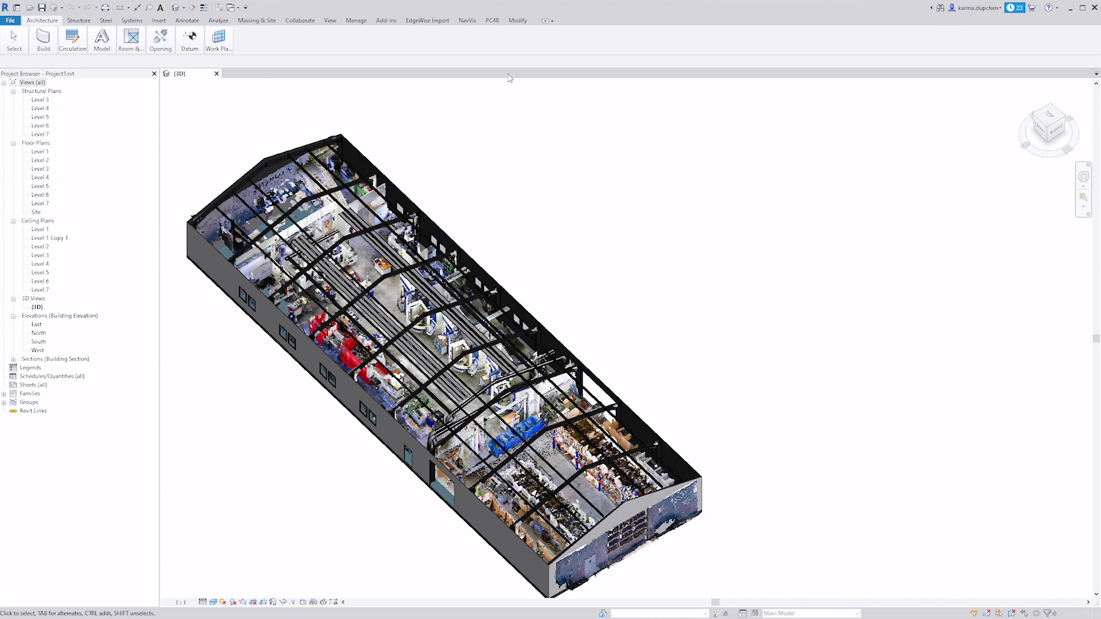
Show the NavVis ribbon tab with its IndoorViewer tools in the factory project
{"action": "left_click", "coordinate": [466, 21]}
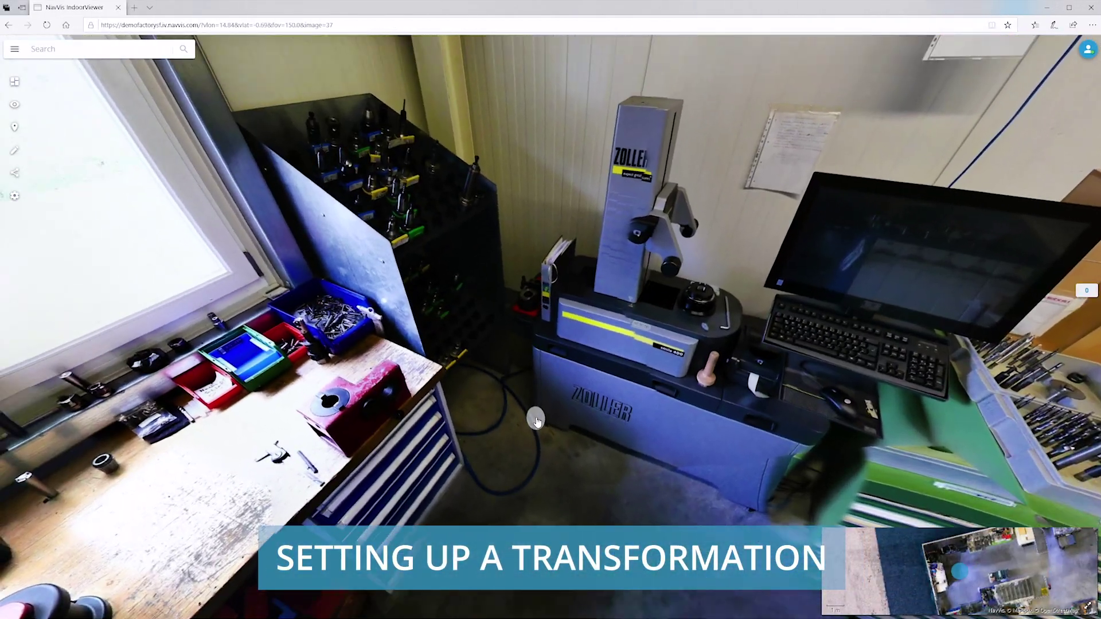
Save a Generic-category POI named Tie Point 1 at the workbench
{"action": "left_click", "coordinate": [551, 421]}
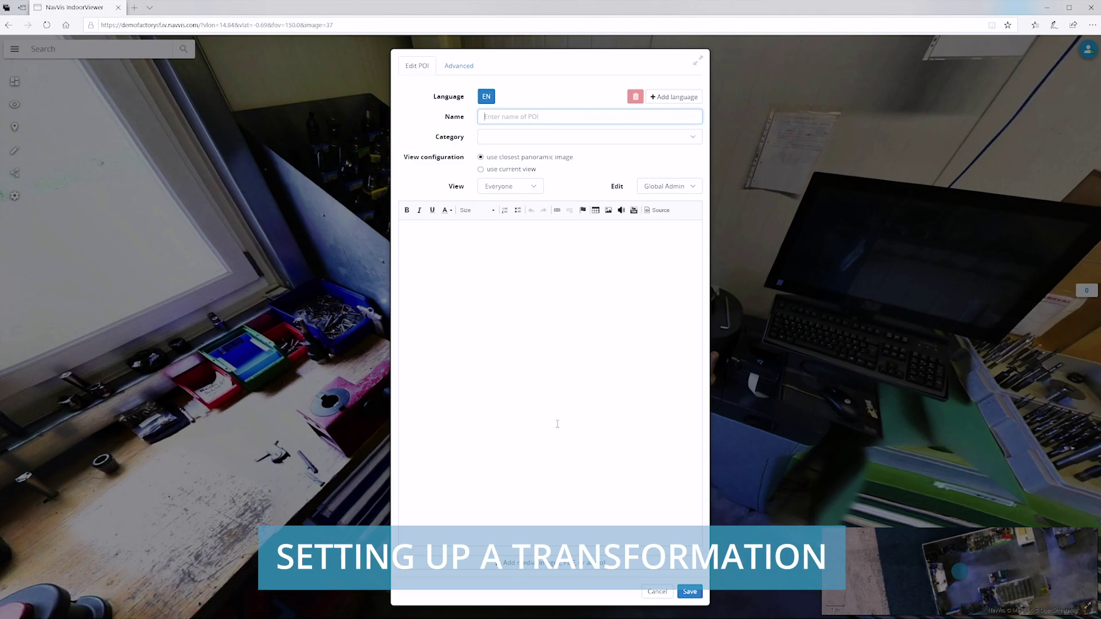
{"action": "type", "text": "Tie Point 1"}
{"action": "left_click", "coordinate": [585, 136]}
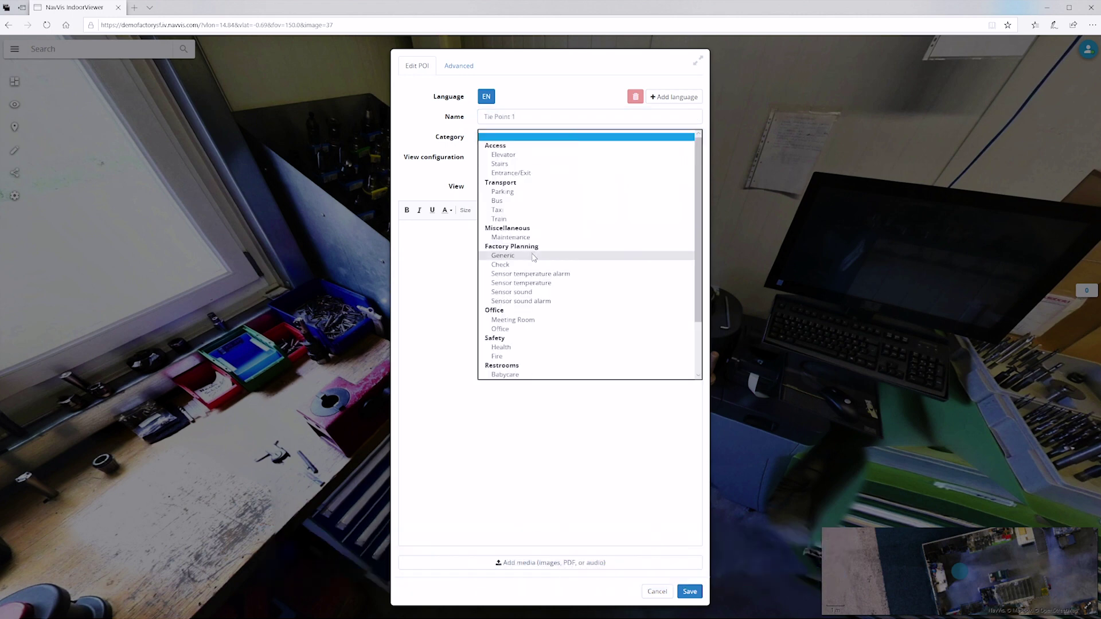
{"action": "left_click", "coordinate": [516, 256]}
{"action": "left_click", "coordinate": [690, 591]}
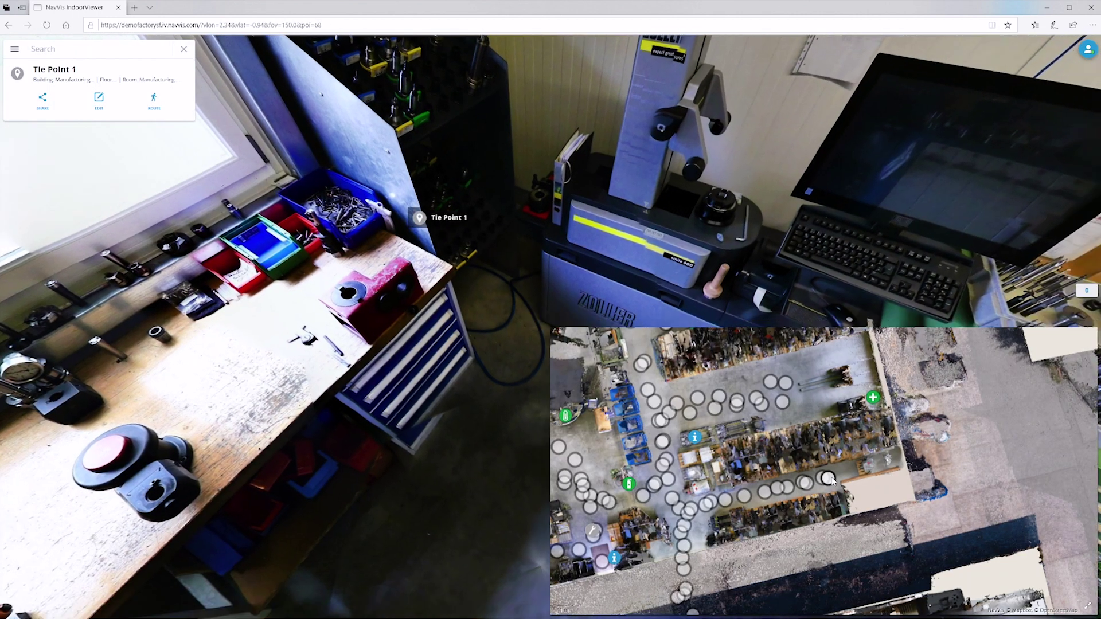
Move to the warehouse pallets and save a second POI, Tie Point 2
{"action": "left_click", "coordinate": [642, 487]}
{"action": "left_click_drag", "start_coordinate": [262, 233], "coordinate": [430, 453]}
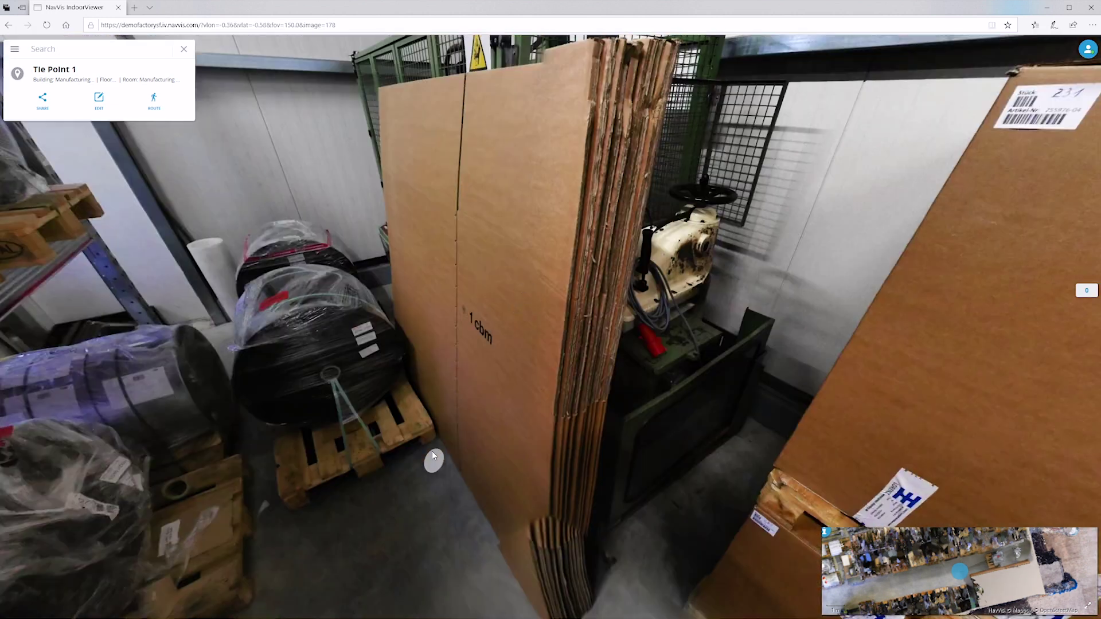
{"action": "right_click", "coordinate": [435, 445]}
{"action": "left_click", "coordinate": [464, 451]}
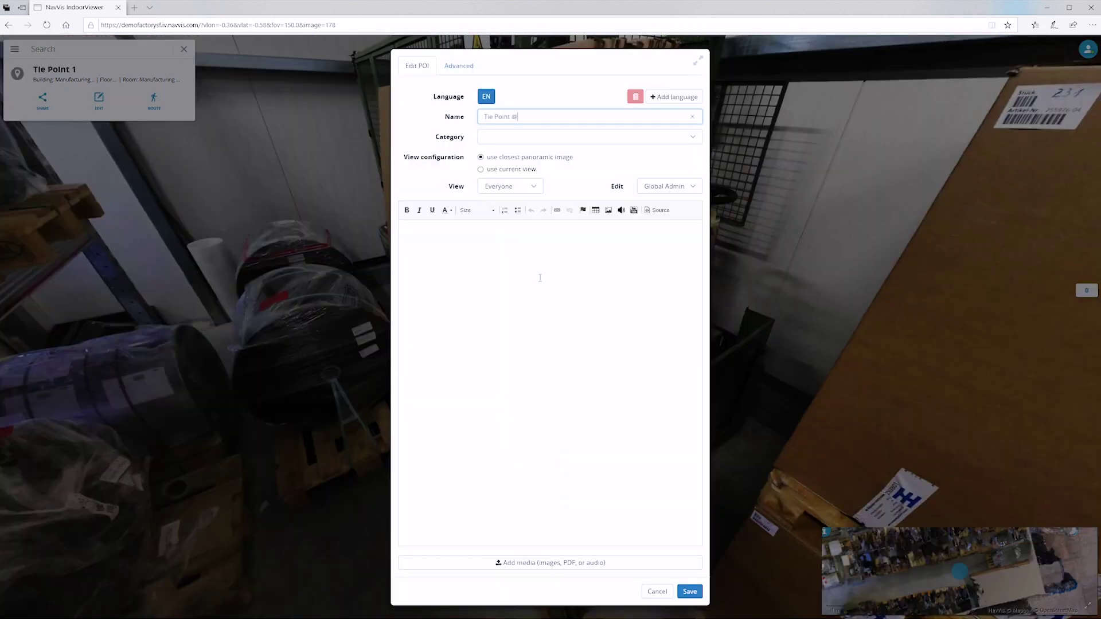
{"action": "left_click", "coordinate": [585, 136]}
{"action": "left_click", "coordinate": [690, 591]}
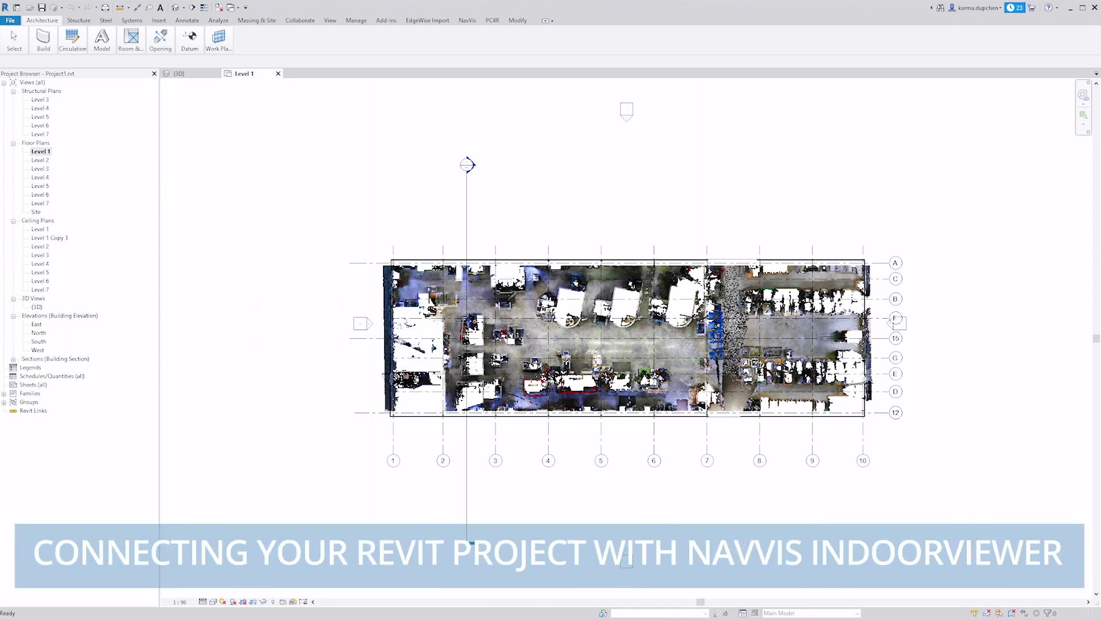
{"action": "left_click", "coordinate": [467, 20]}
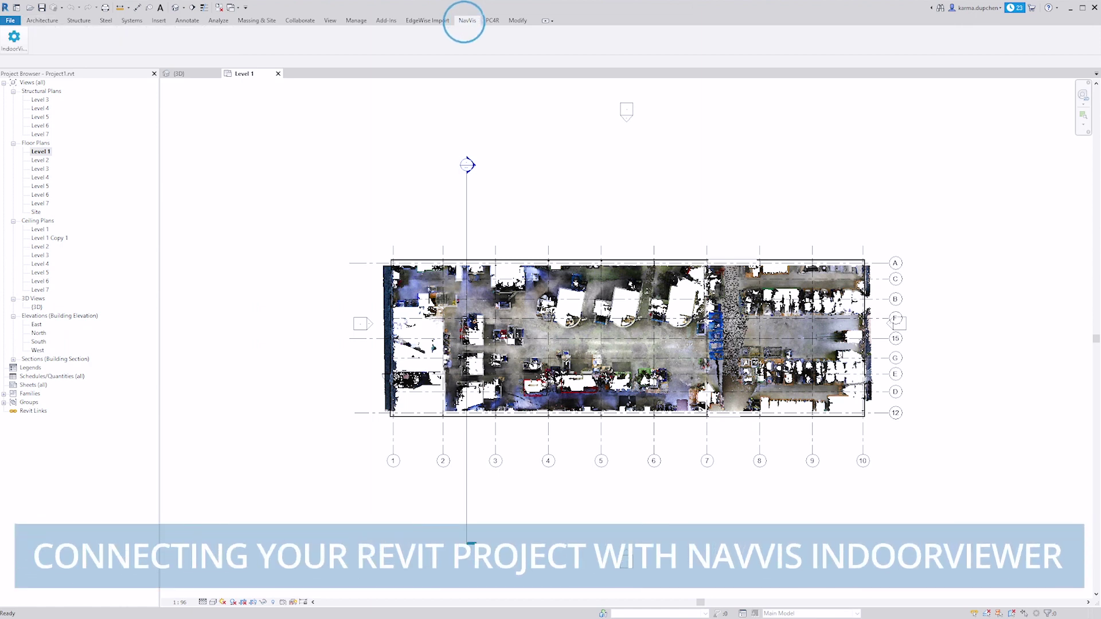
{"action": "left_click", "coordinate": [14, 39]}
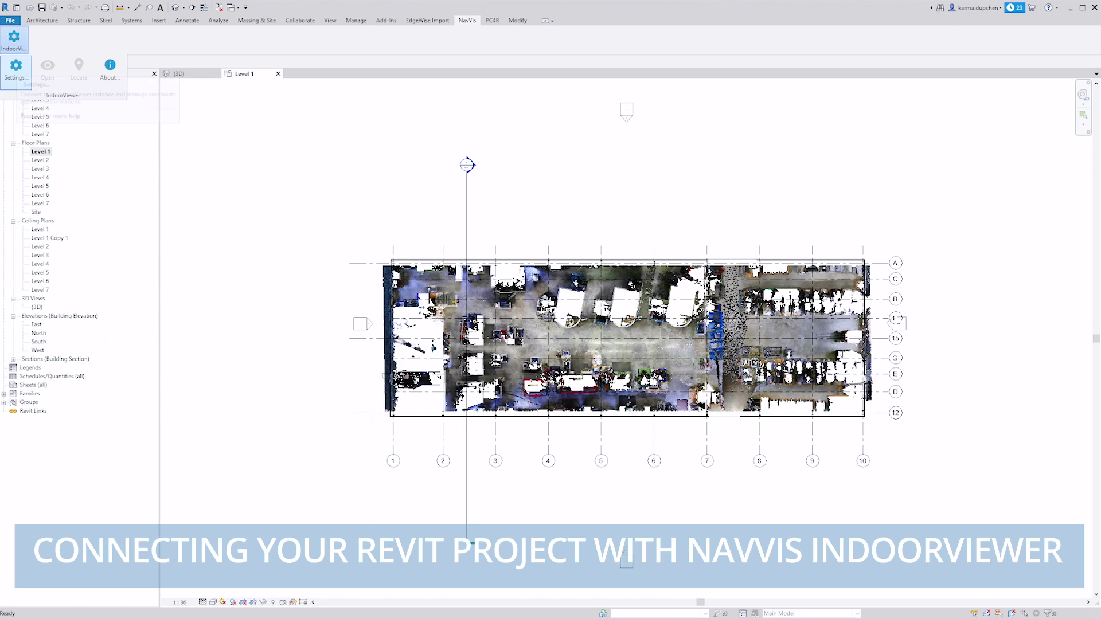
{"action": "left_click", "coordinate": [16, 68]}
{"action": "type", "text": "https://demofactorysf.iv.navvis.com/"}
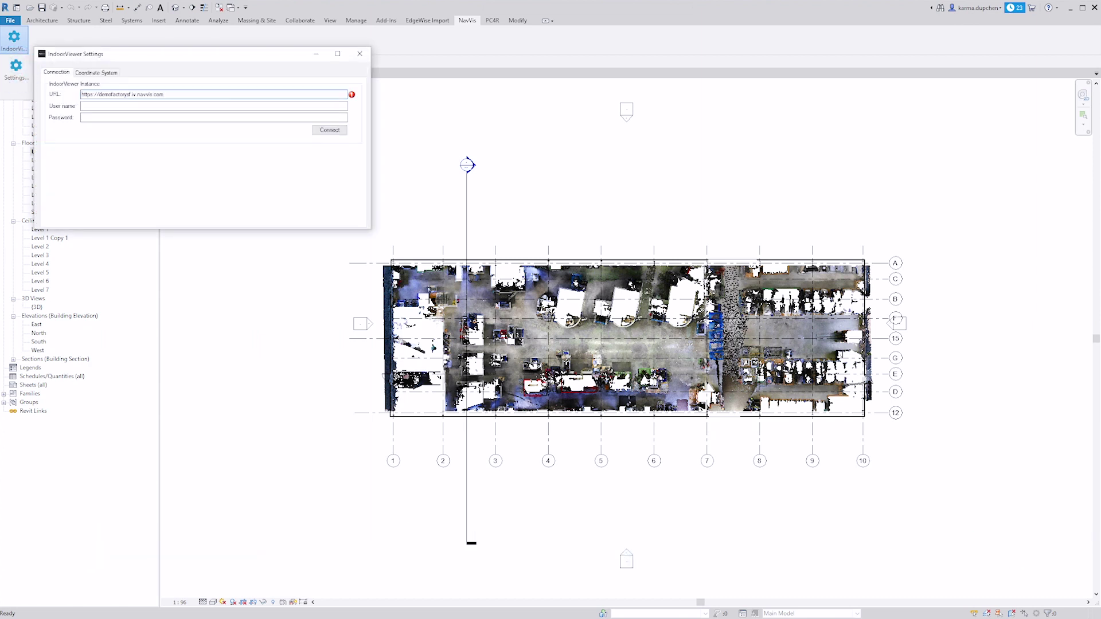
{"action": "key", "text": "Tab"}
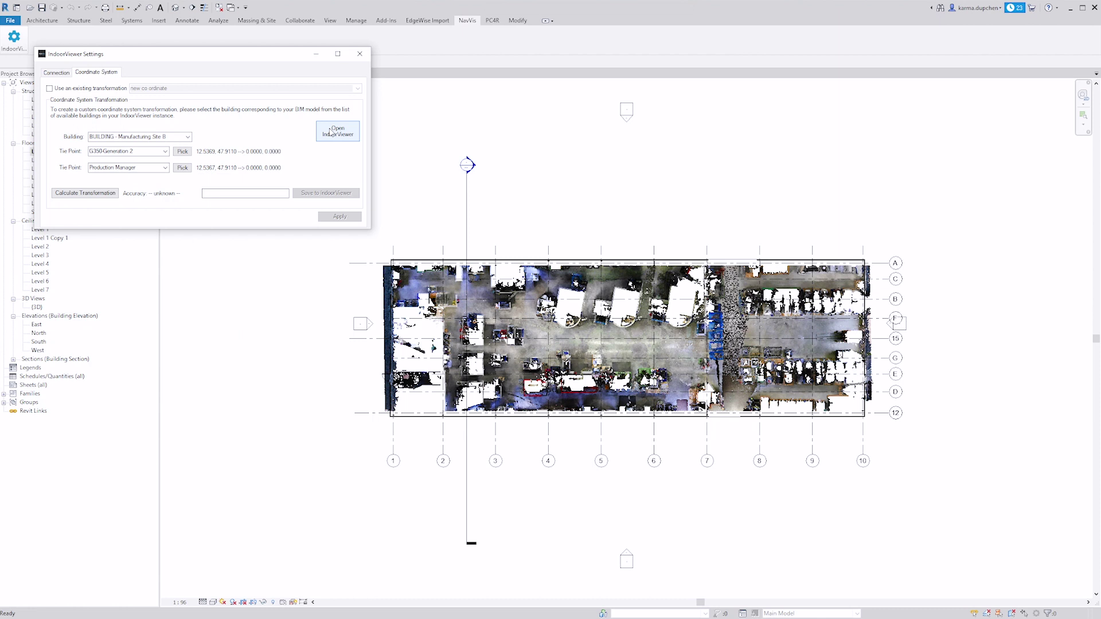
Open IndoorViewer in its own window and arrange it beside the settings dialog and Level 1 plan
{"action": "left_click", "coordinate": [330, 133]}
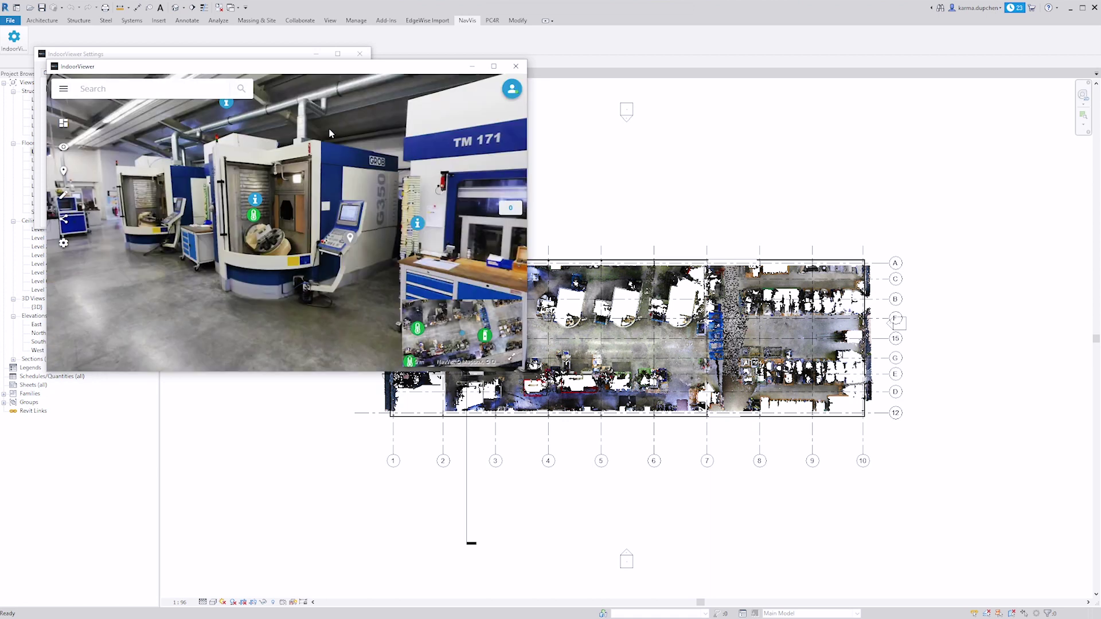
{"action": "mouse_move", "coordinate": [275, 67]}
{"action": "left_mouse_down"}
{"action": "mouse_move", "coordinate": [800, 33]}
{"action": "mouse_move", "coordinate": [820, 15]}
{"action": "left_mouse_up"}
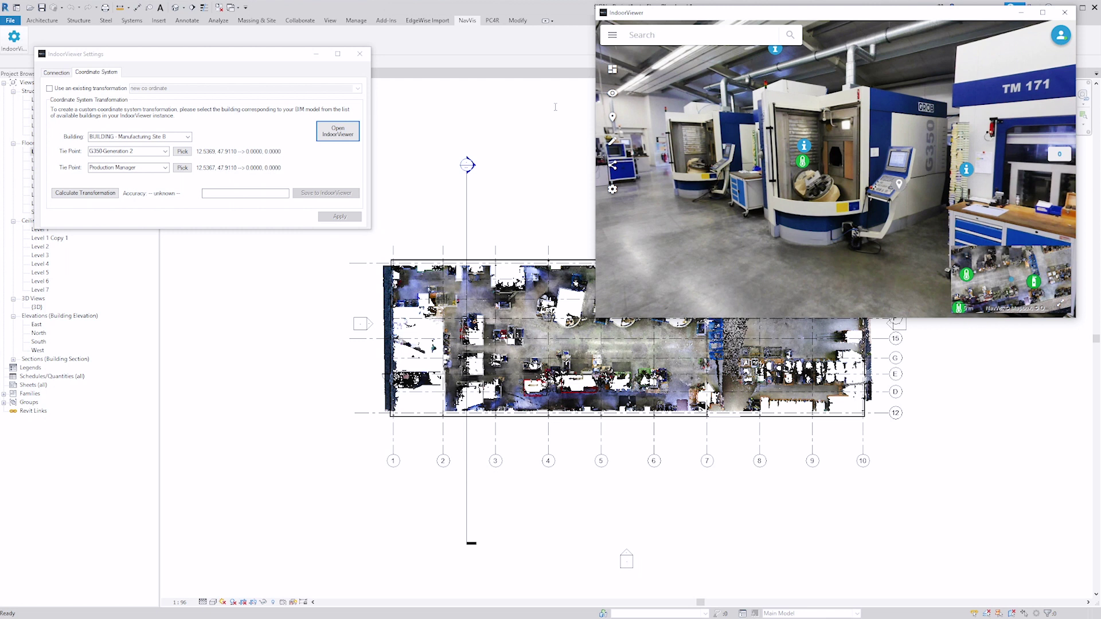
{"action": "middle_click_drag", "start_coordinate": [516, 373], "coordinate": [321, 436]}
{"action": "left_click_drag", "start_coordinate": [250, 58], "coordinate": [356, 93]}
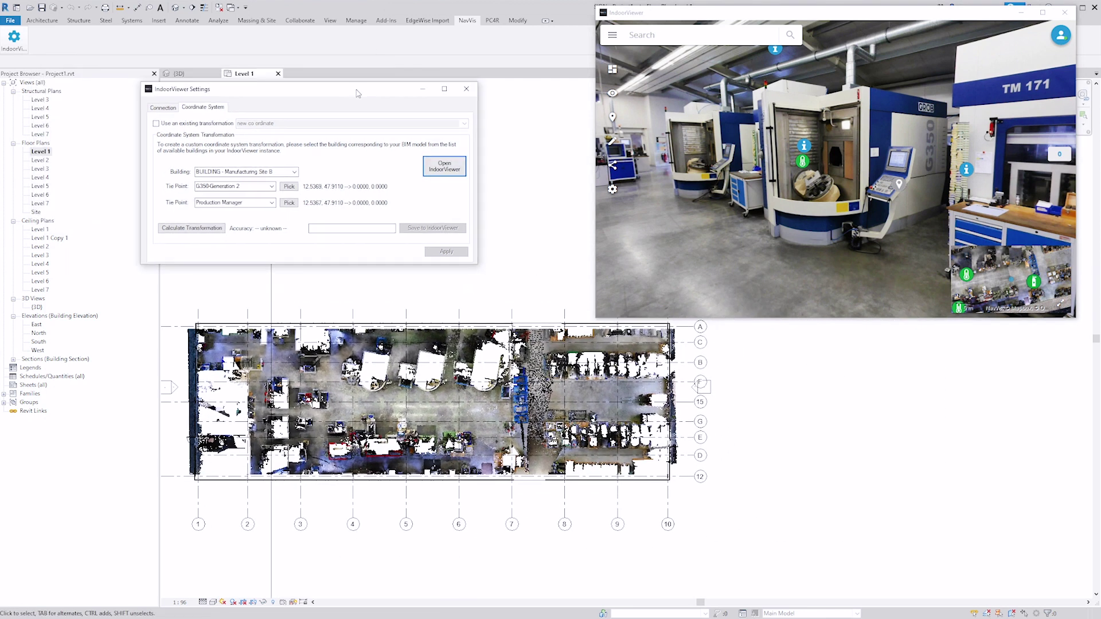
Assign Tie Point 1 and Tie Point 2 as the first and second tie points
{"action": "left_click", "coordinate": [273, 187]}
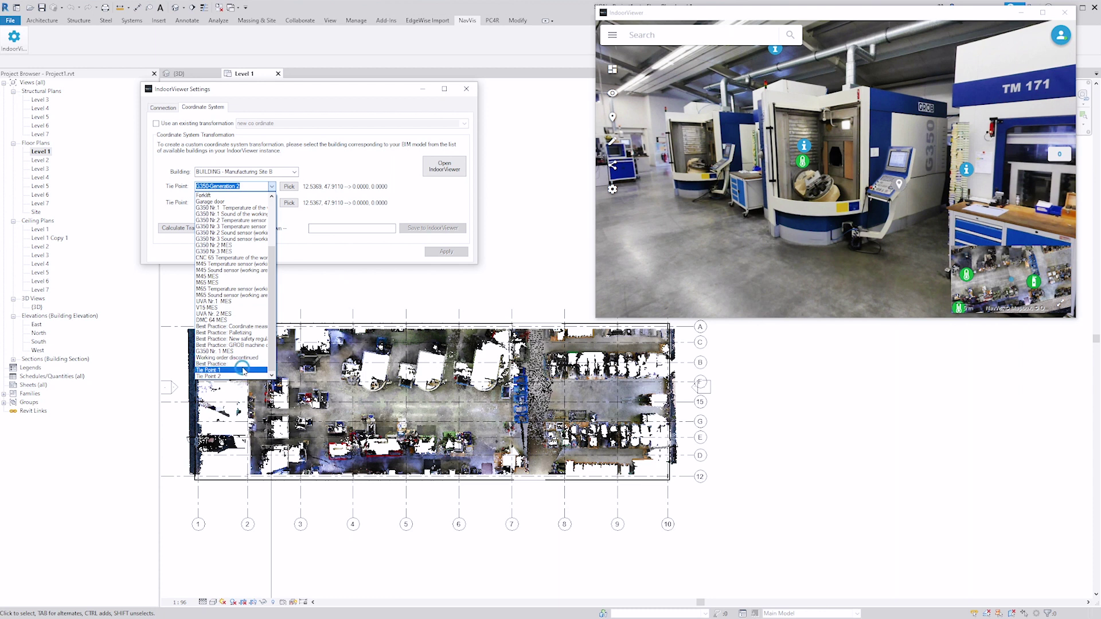
{"action": "left_click", "coordinate": [243, 370]}
{"action": "left_click", "coordinate": [273, 203]}
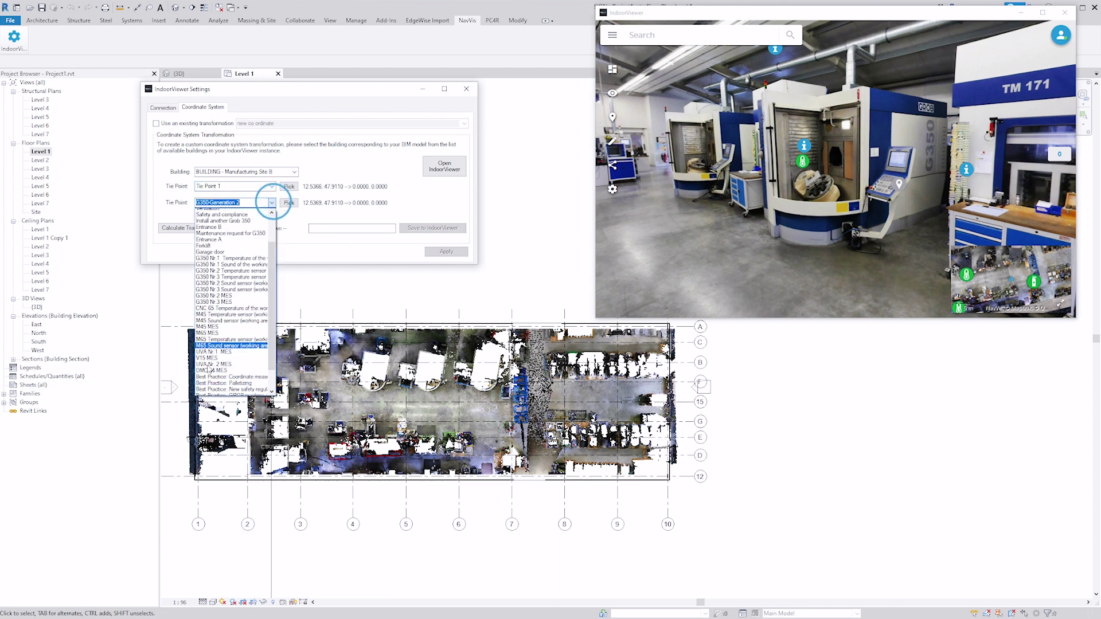
{"action": "scroll", "coordinate": [211, 370], "scroll_direction": "down", "scroll_amount": 5}
{"action": "left_click", "coordinate": [217, 390]}
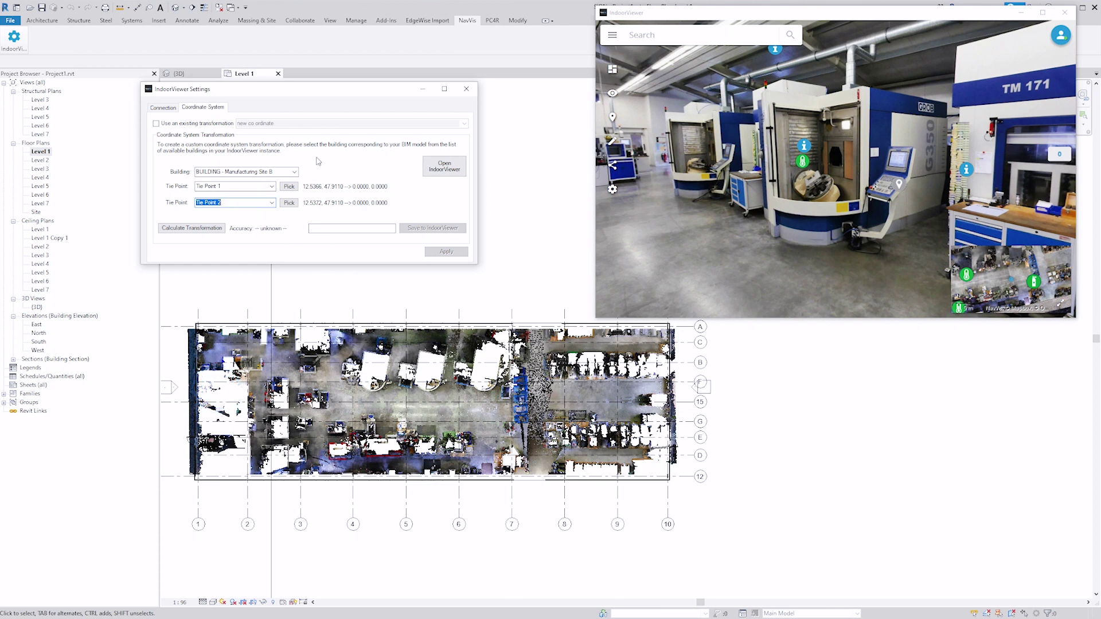
Pick Tie Point 1's location on the Level 1 plan and zoom toward Tie Point 2's area
{"action": "left_click", "coordinate": [289, 187]}
{"action": "scroll", "coordinate": [273, 226], "scroll_direction": "up", "scroll_amount": 5}
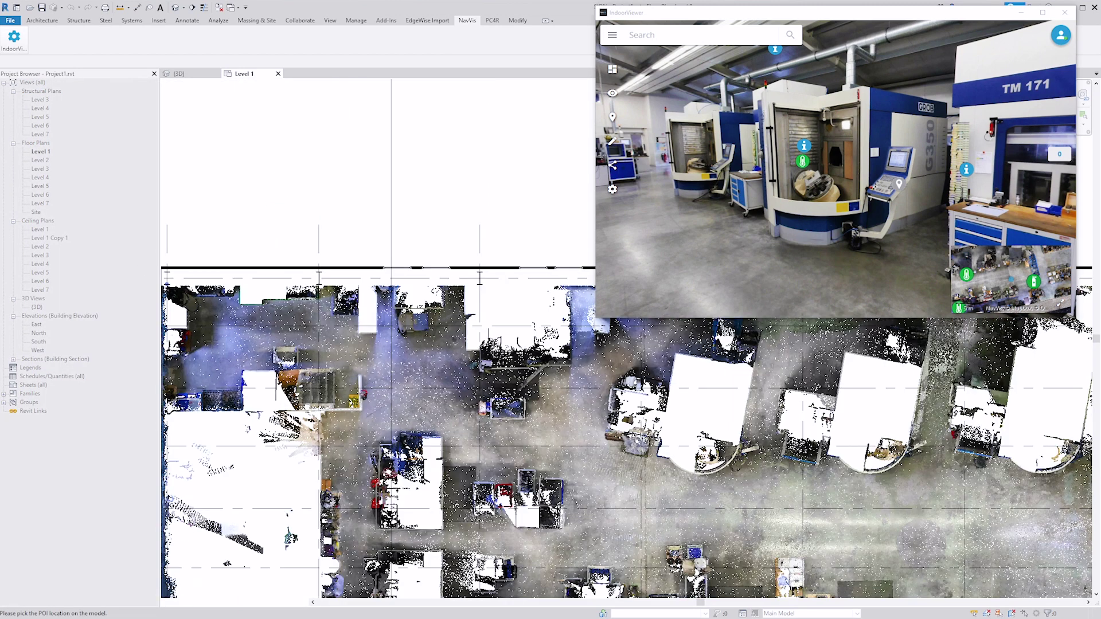
{"action": "middle_click_drag", "start_coordinate": [224, 348], "coordinate": [300, 355]}
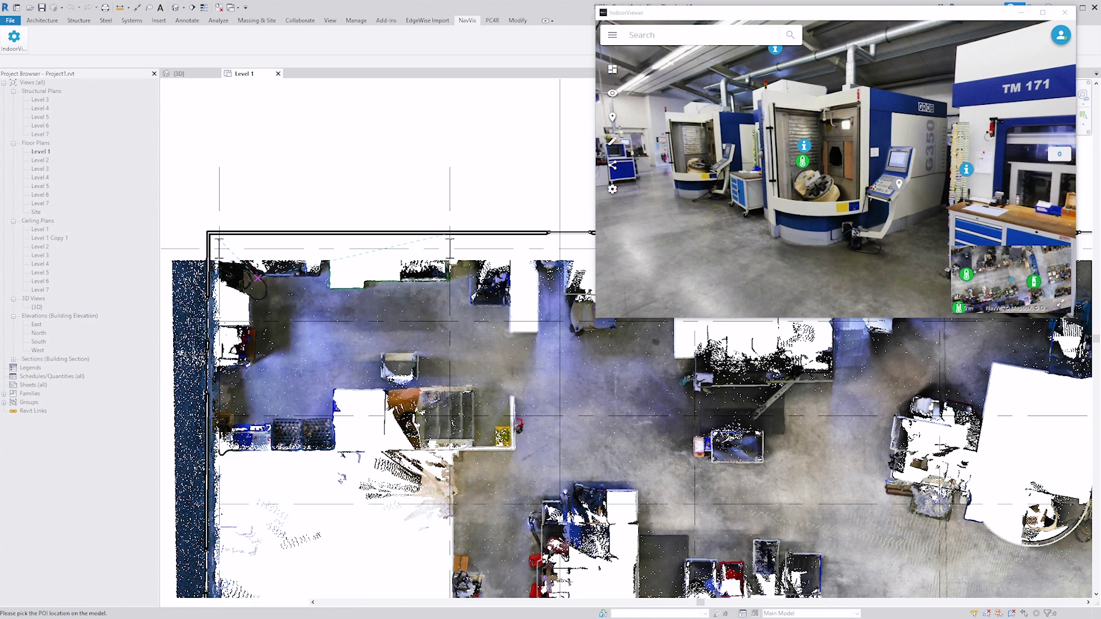
{"action": "left_click", "coordinate": [270, 284]}
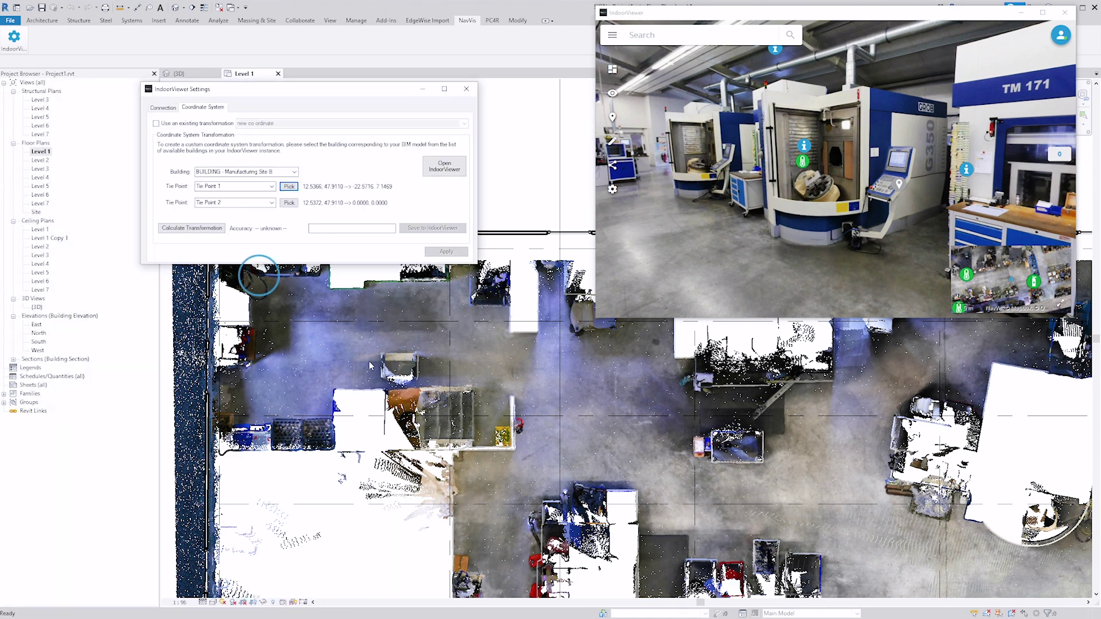
{"action": "left_click", "coordinate": [289, 202]}
{"action": "scroll", "coordinate": [295, 197], "scroll_direction": "down", "scroll_amount": 5}
{"action": "scroll", "coordinate": [402, 287], "scroll_direction": "up", "scroll_amount": 2}
{"action": "scroll", "coordinate": [401, 287], "scroll_direction": "up", "scroll_amount": 2}
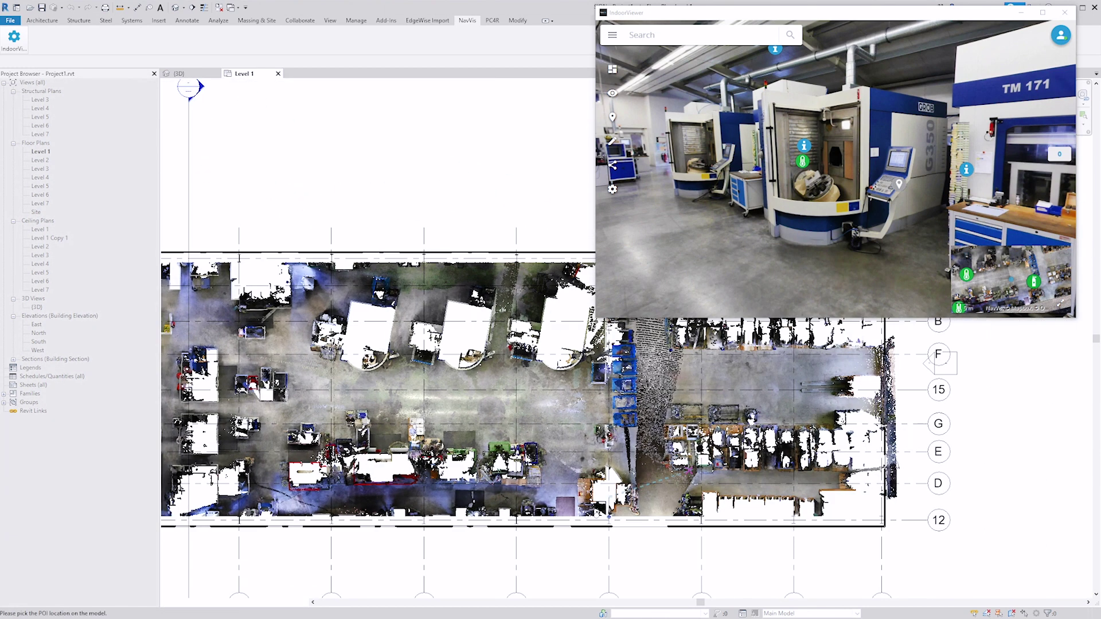
{"action": "scroll", "coordinate": [975, 505], "scroll_direction": "up", "scroll_amount": 2}
{"action": "scroll", "coordinate": [975, 505], "scroll_direction": "up", "scroll_amount": 2}
Pick Tie Point 2's location and calculate the transformation, naming it demofactory
{"action": "left_click", "coordinate": [648, 473]}
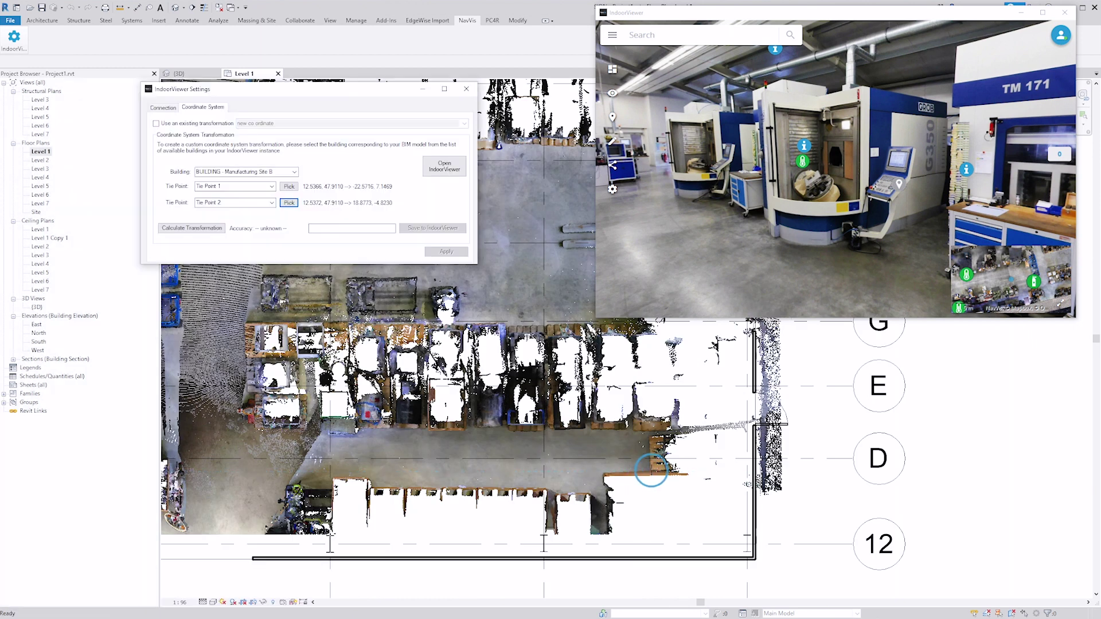
{"action": "left_click", "coordinate": [202, 228]}
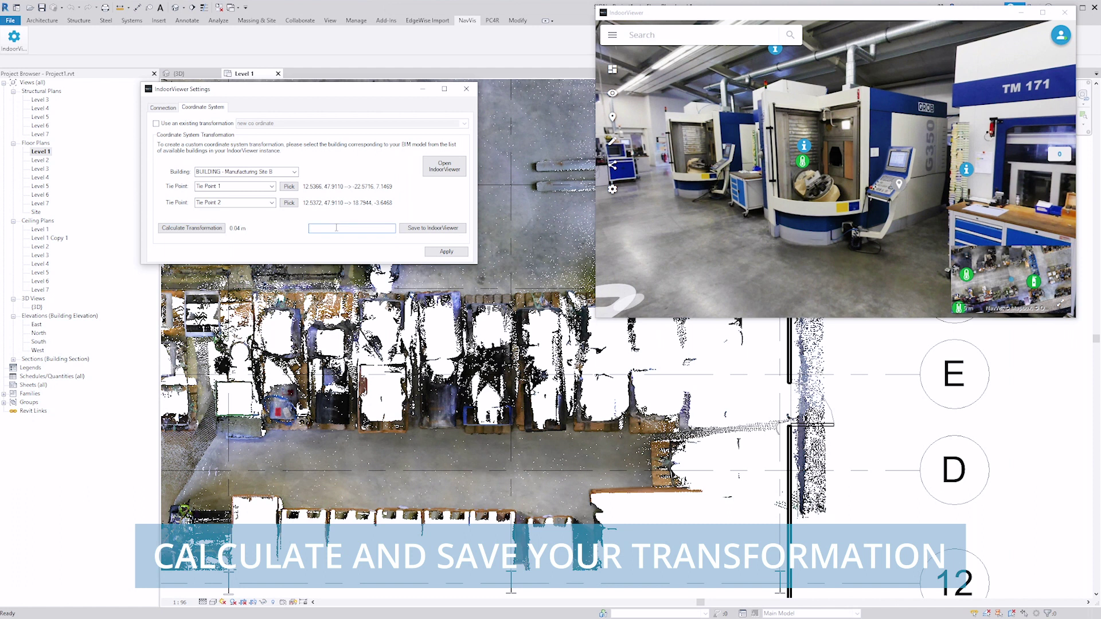
{"action": "type", "text": "demofactory"}
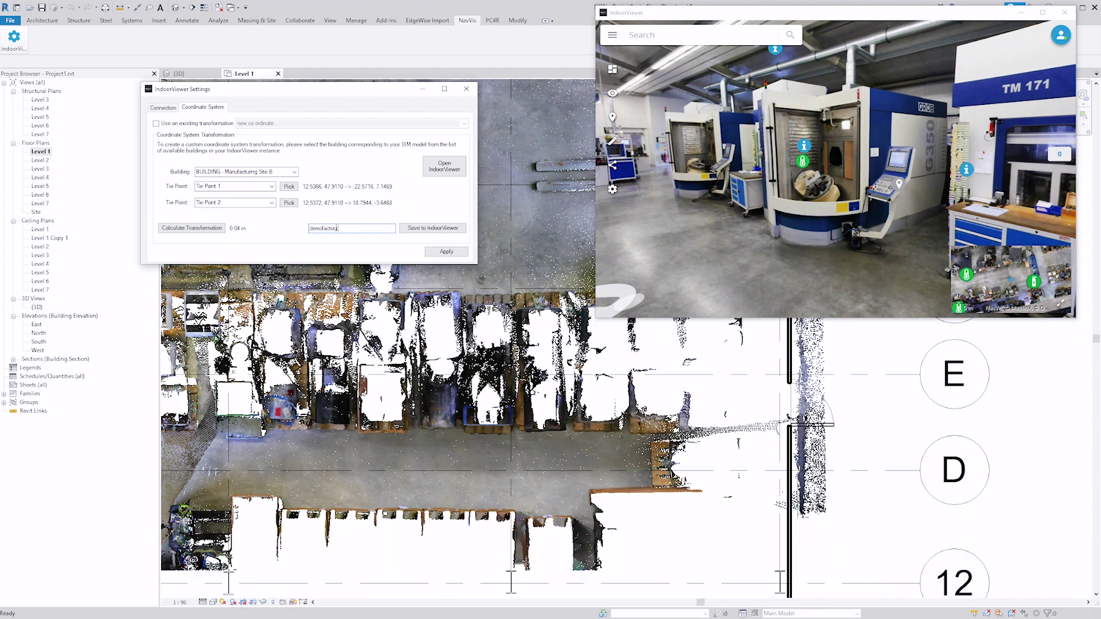
{"action": "key", "text": "Tab"}
{"action": "key", "text": "Tab"}
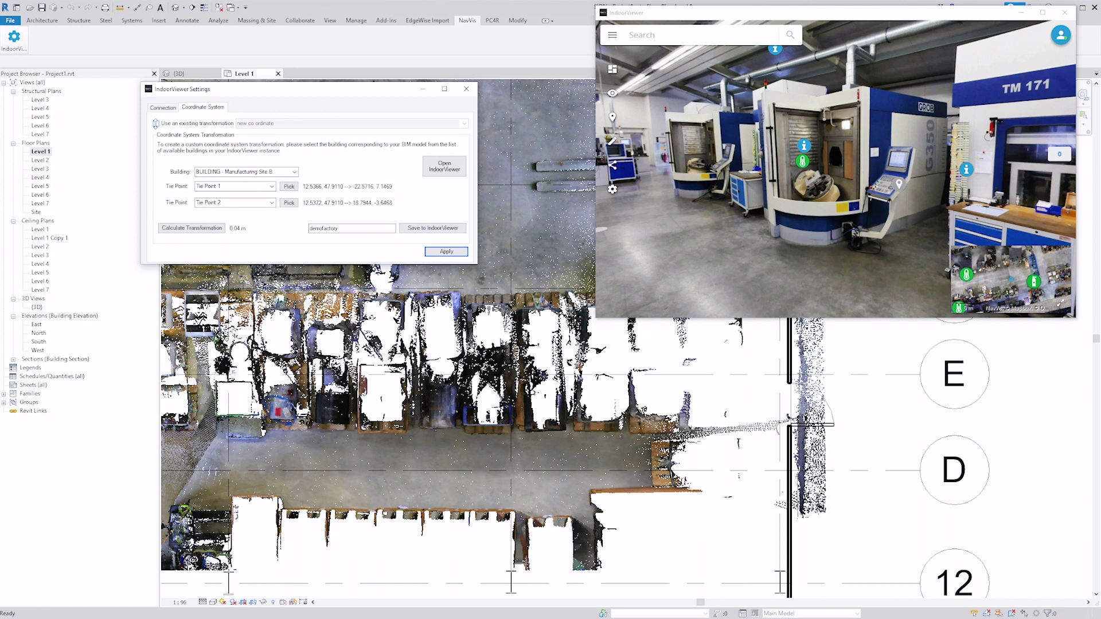
Keep the new transformation option, then apply it and close the settings dialog
{"action": "left_click", "coordinate": [155, 124]}
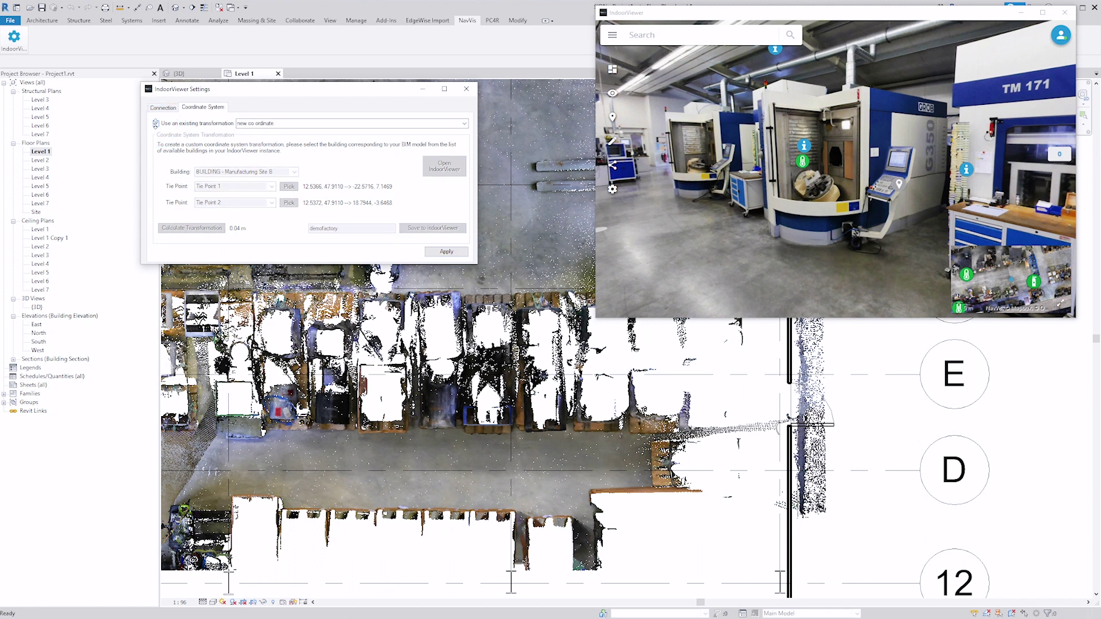
{"action": "left_click", "coordinate": [156, 123]}
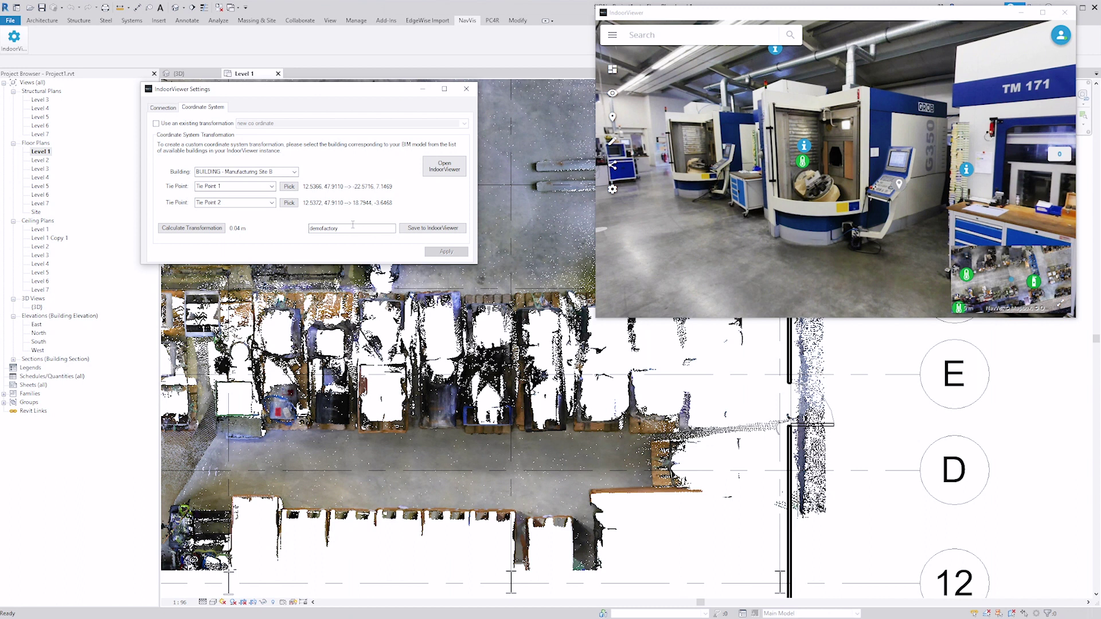
{"action": "left_click", "coordinate": [442, 251]}
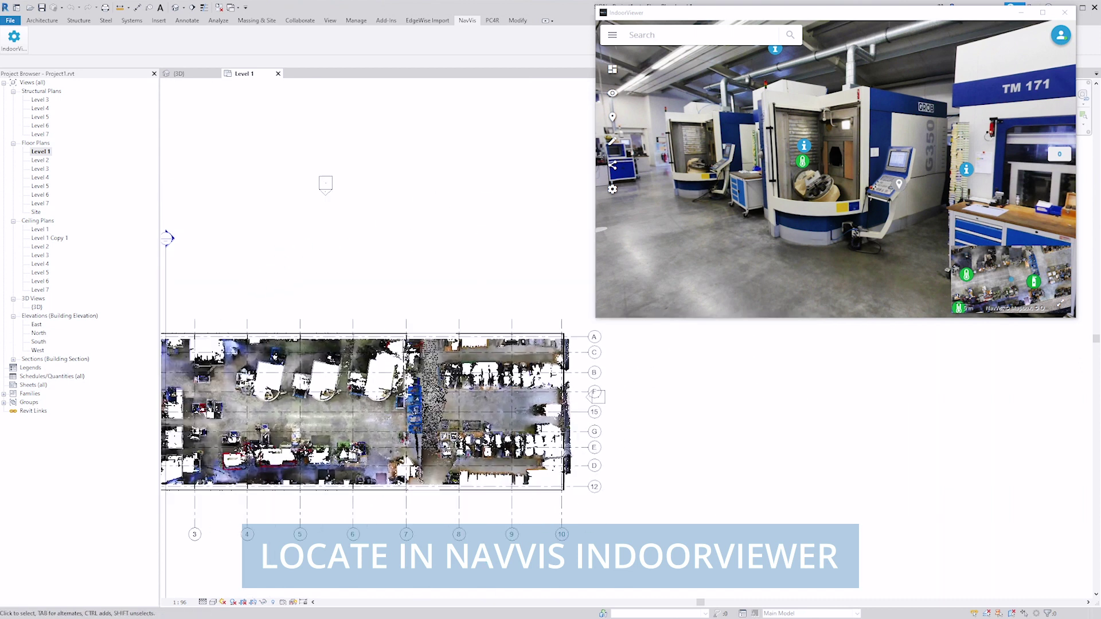
Use Locate to jump IndoorViewer to three plan spots, ending near grids 5 and G
{"action": "left_click", "coordinate": [14, 39]}
{"action": "left_click", "coordinate": [78, 68]}
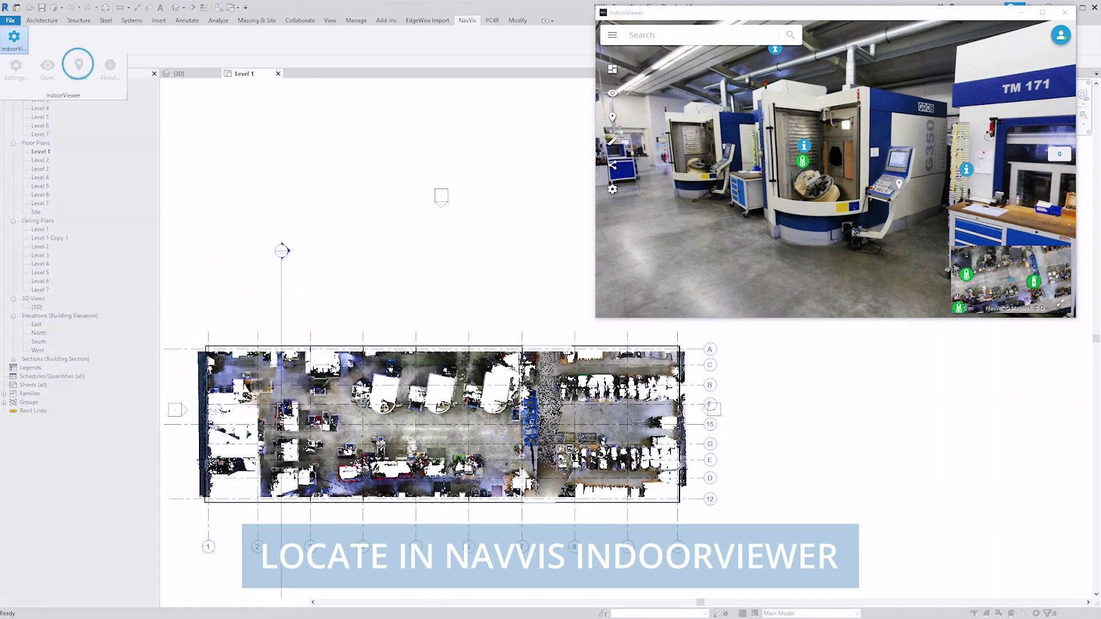
{"action": "left_click", "coordinate": [396, 432]}
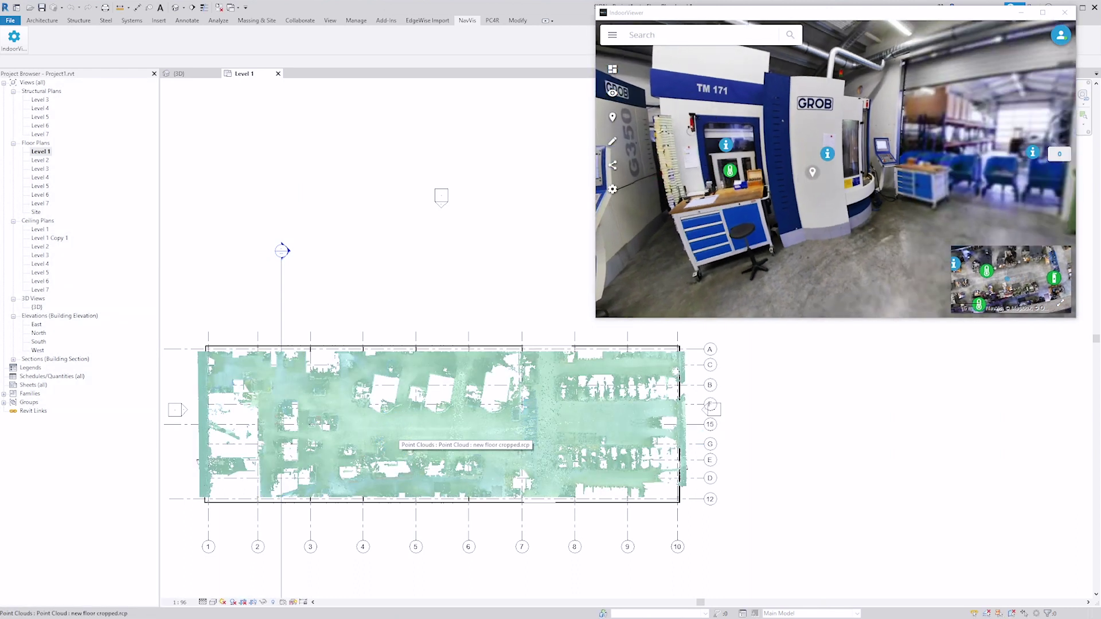
{"action": "left_click", "coordinate": [14, 39]}
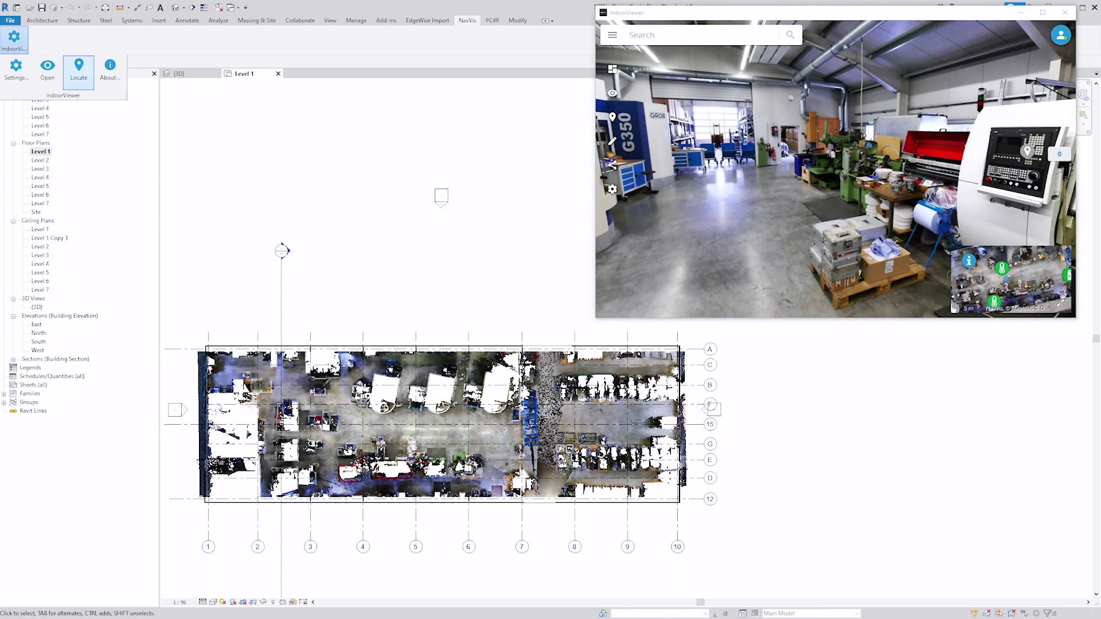
{"action": "left_click", "coordinate": [79, 65]}
{"action": "left_click", "coordinate": [78, 68]}
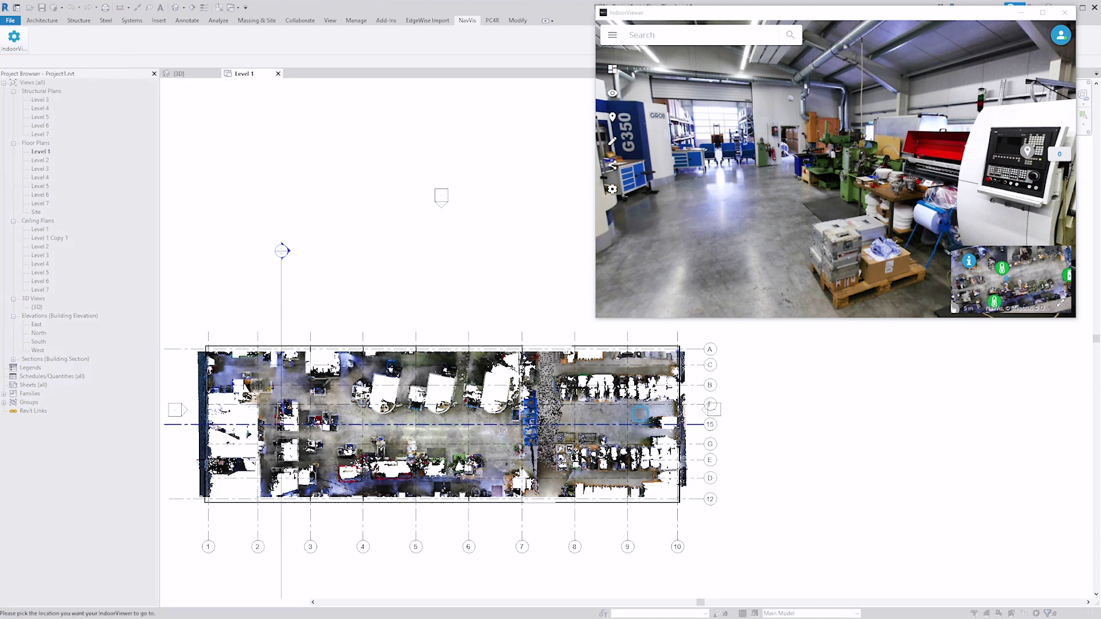
{"action": "left_click", "coordinate": [640, 413]}
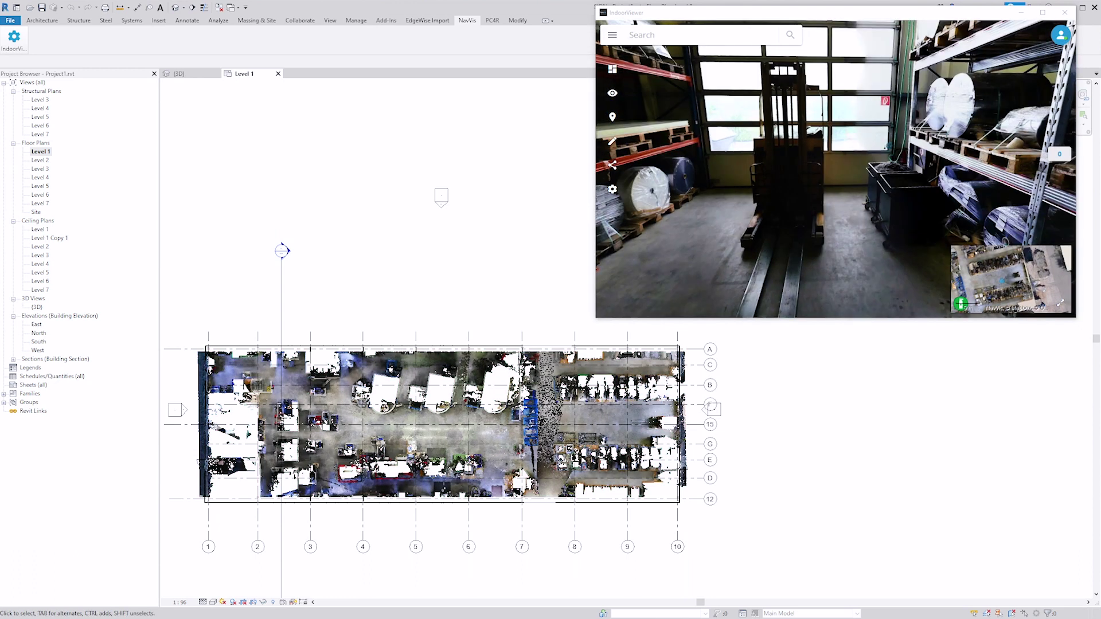
{"action": "left_click", "coordinate": [14, 40]}
{"action": "left_click", "coordinate": [79, 66]}
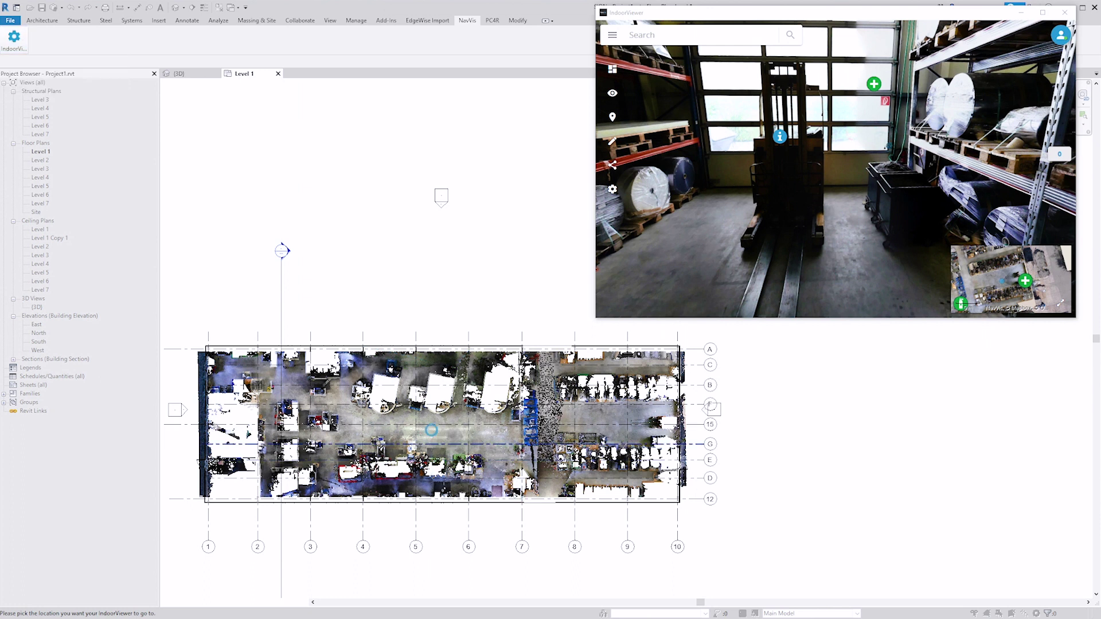
{"action": "left_click", "coordinate": [431, 430]}
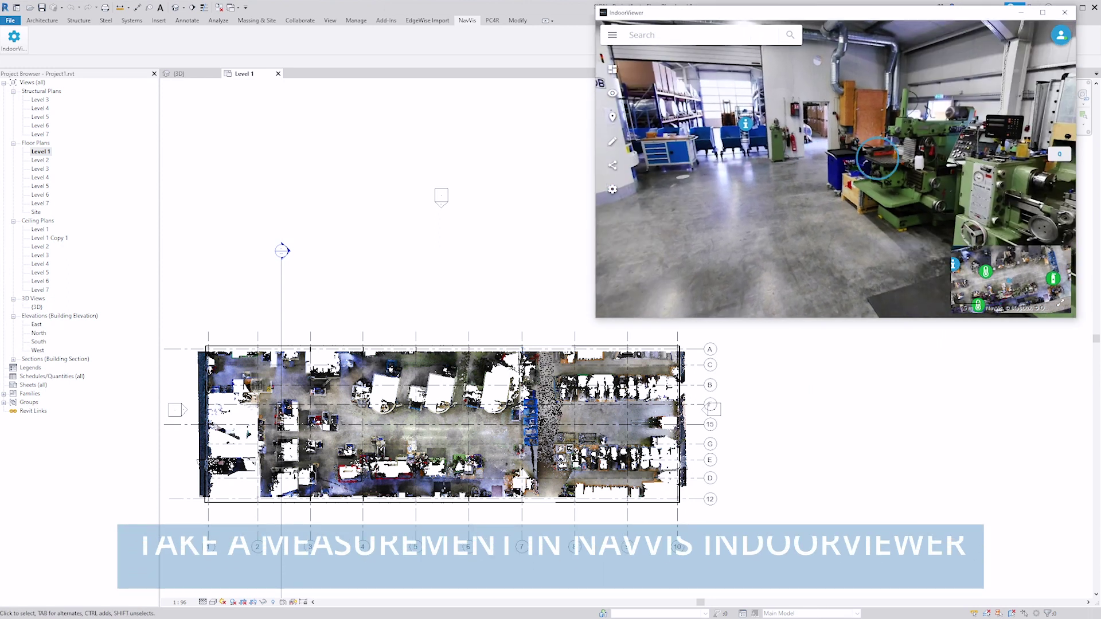
Measure 1.70 m along the dark floor mat's edge beside the lathe in the panorama
{"action": "left_click_drag", "start_coordinate": [968, 207], "coordinate": [642, 171]}
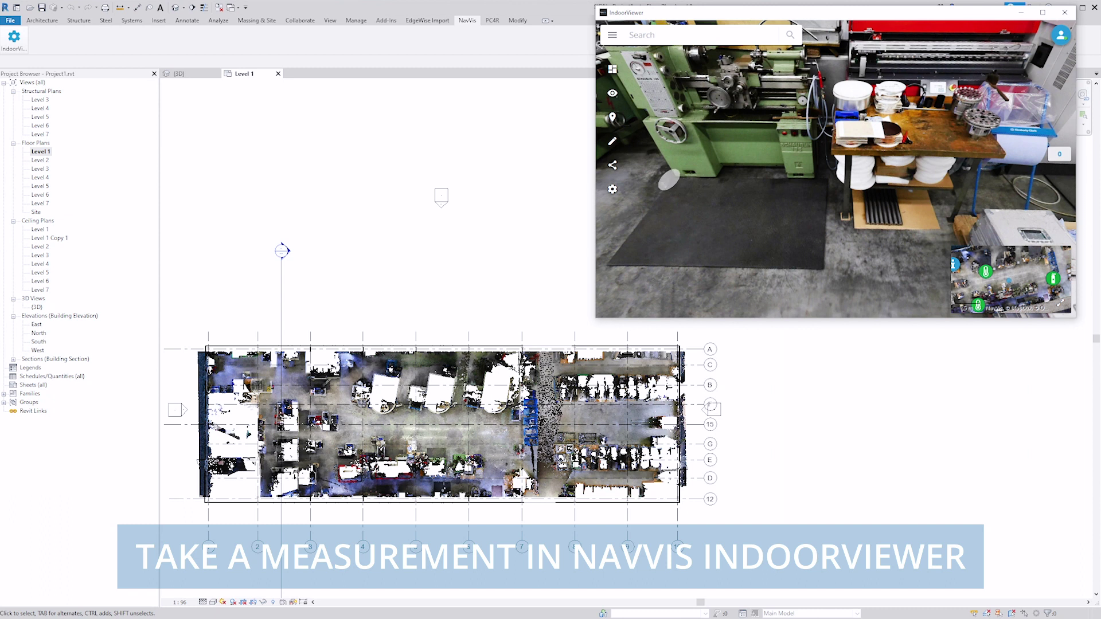
{"action": "right_click", "coordinate": [614, 262]}
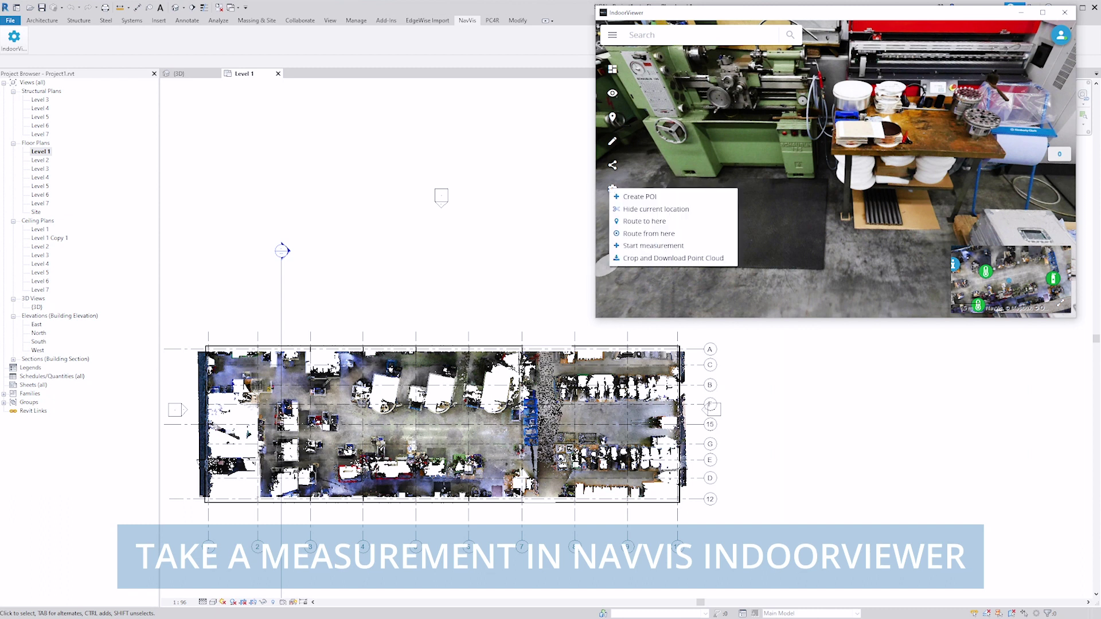
{"action": "left_click", "coordinate": [653, 246]}
{"action": "left_click", "coordinate": [609, 265]}
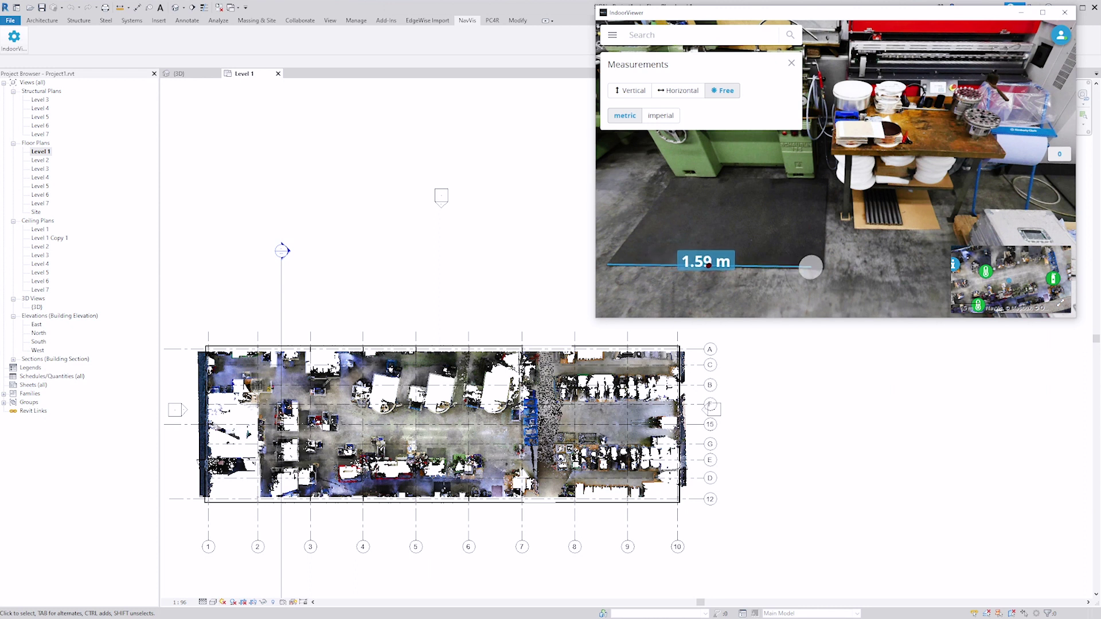
{"action": "right_click", "coordinate": [826, 268]}
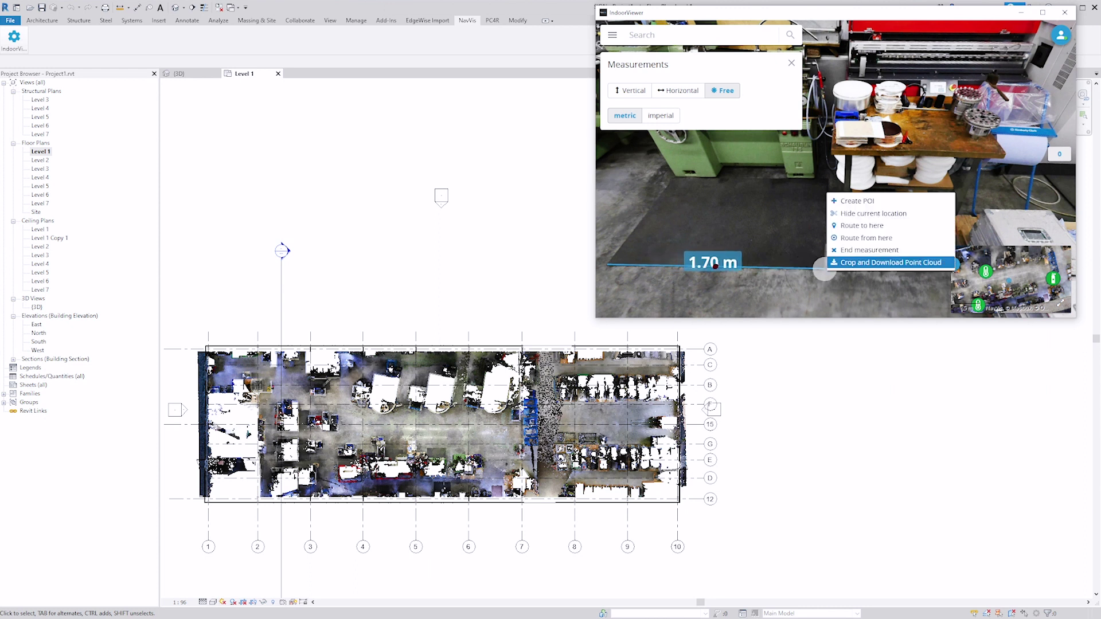
{"action": "left_click", "coordinate": [854, 250]}
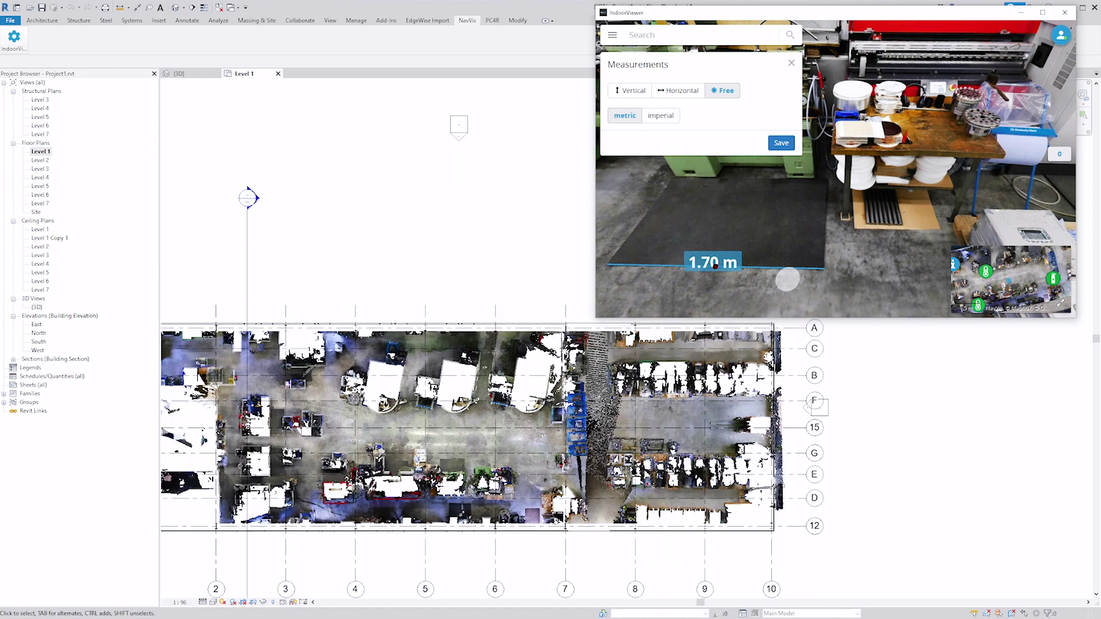
Measure across the floor mat on the zoomed Level 1 plan, reading 1.7081
{"action": "scroll", "coordinate": [425, 439], "scroll_direction": "up", "scroll_amount": 2}
{"action": "scroll", "coordinate": [425, 439], "scroll_direction": "up", "scroll_amount": 1}
{"action": "scroll", "coordinate": [425, 439], "scroll_direction": "up", "scroll_amount": 1}
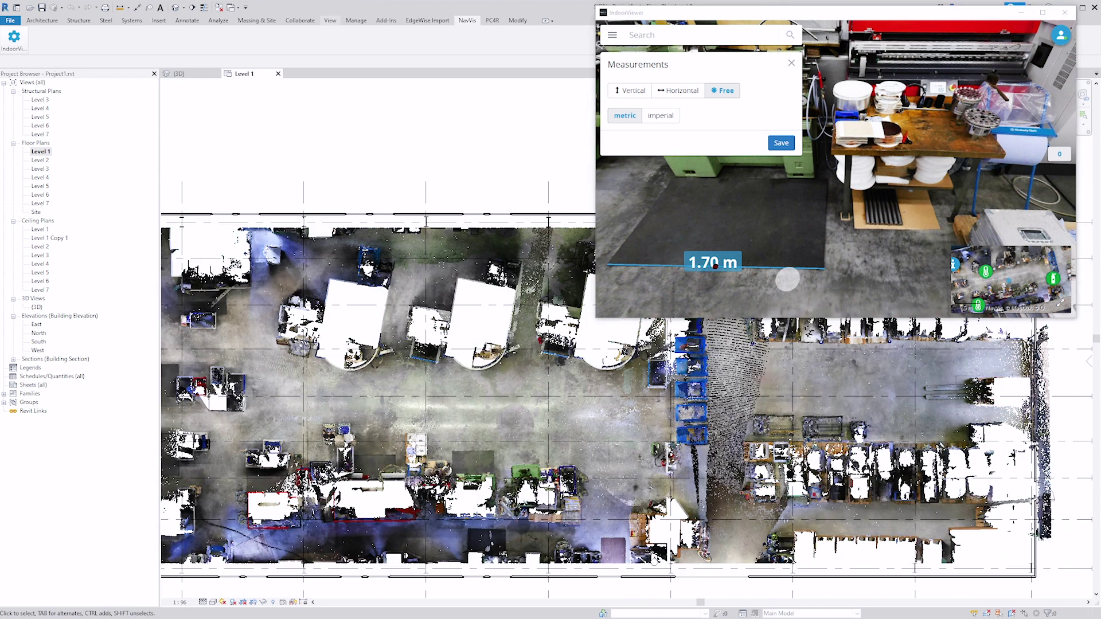
{"action": "left_click", "coordinate": [121, 7]}
{"action": "scroll", "coordinate": [439, 452], "scroll_direction": "up", "scroll_amount": 2}
{"action": "scroll", "coordinate": [440, 452], "scroll_direction": "up", "scroll_amount": 1}
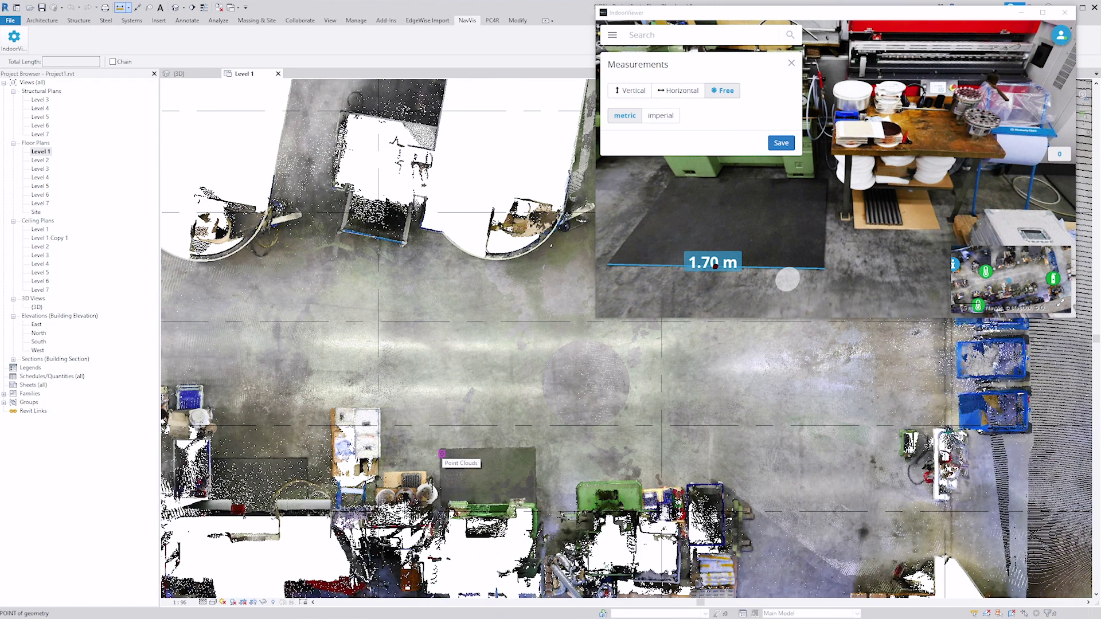
{"action": "left_click", "coordinate": [439, 452]}
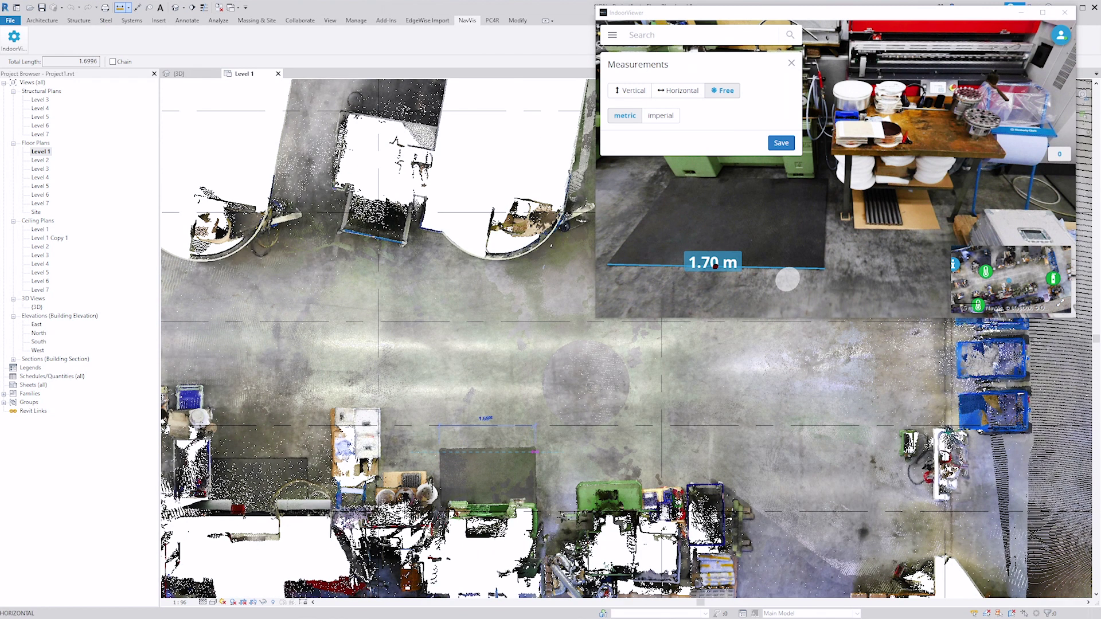
{"action": "left_click", "coordinate": [535, 452]}
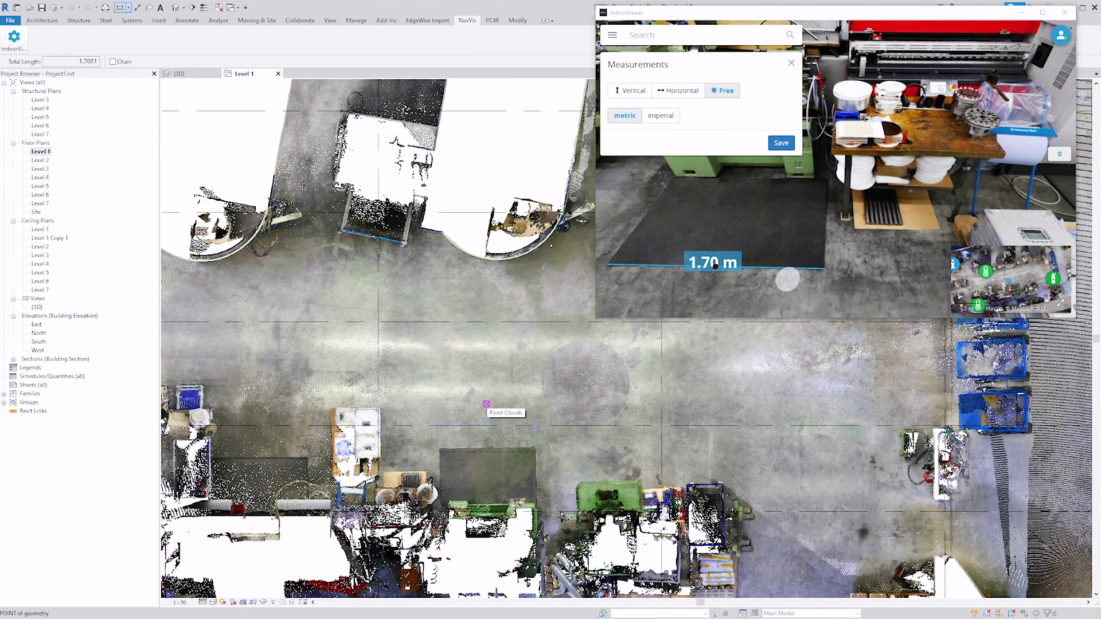